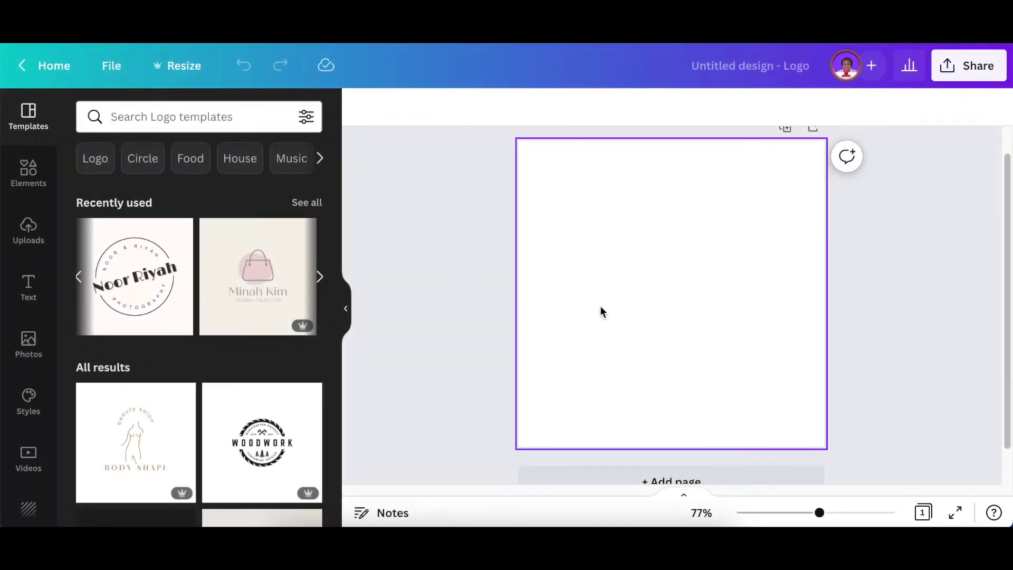
Step: Make the page background light grey
{"action": "left_click", "coordinate": [361, 110]}
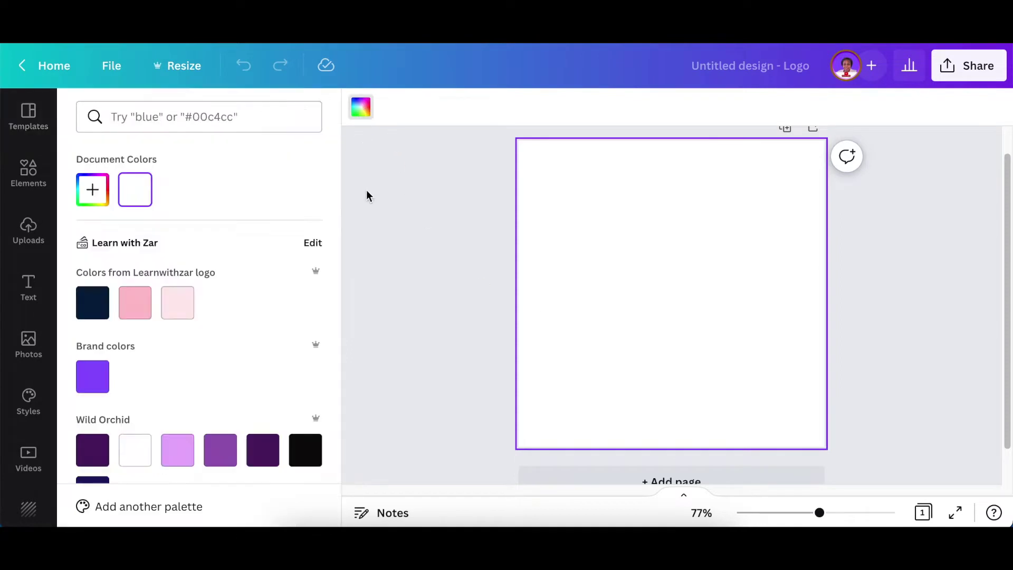
{"action": "scroll", "coordinate": [202, 294], "scroll_direction": "down", "scroll_amount": 8}
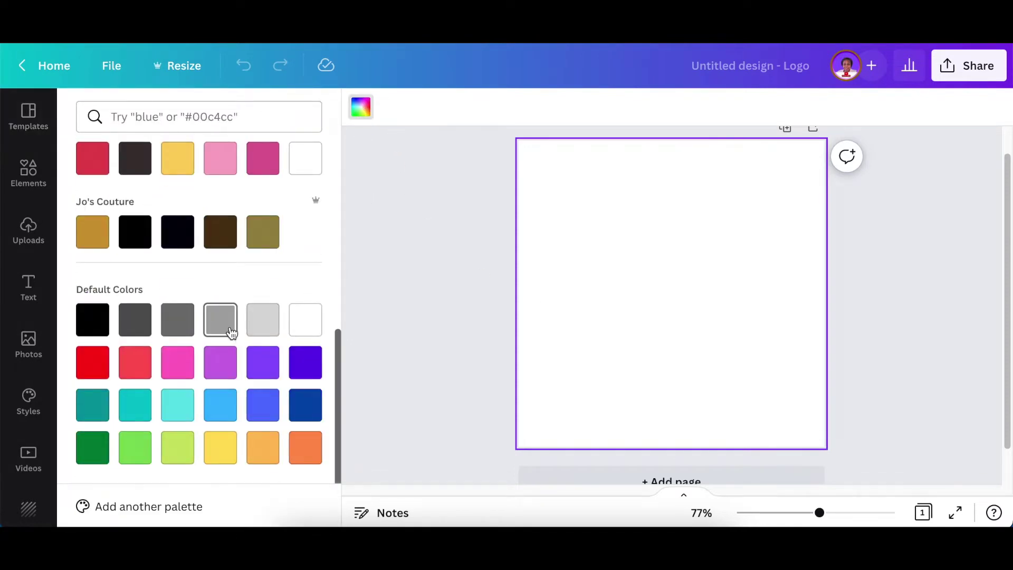
{"action": "left_click", "coordinate": [263, 323]}
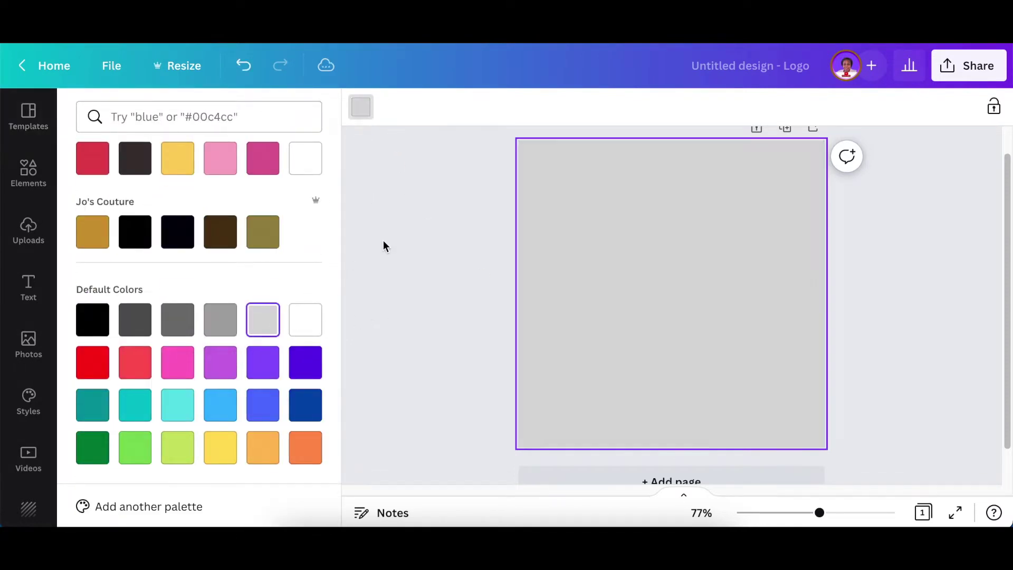
{"action": "left_click", "coordinate": [418, 275]}
{"action": "left_click", "coordinate": [425, 228]}
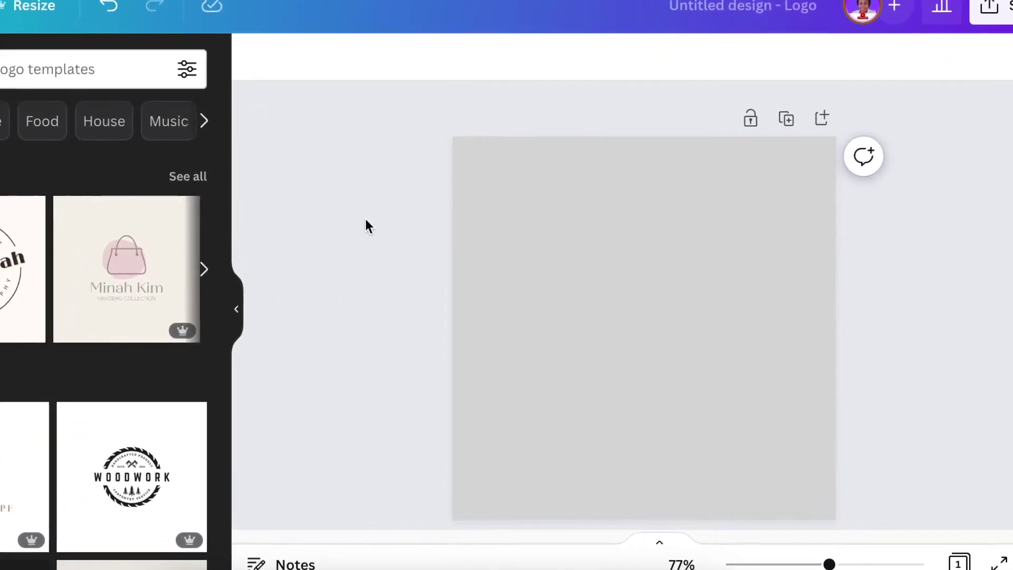
Step: Add a circle on the page's left side and a text box beside it
{"action": "key", "text": "c"}
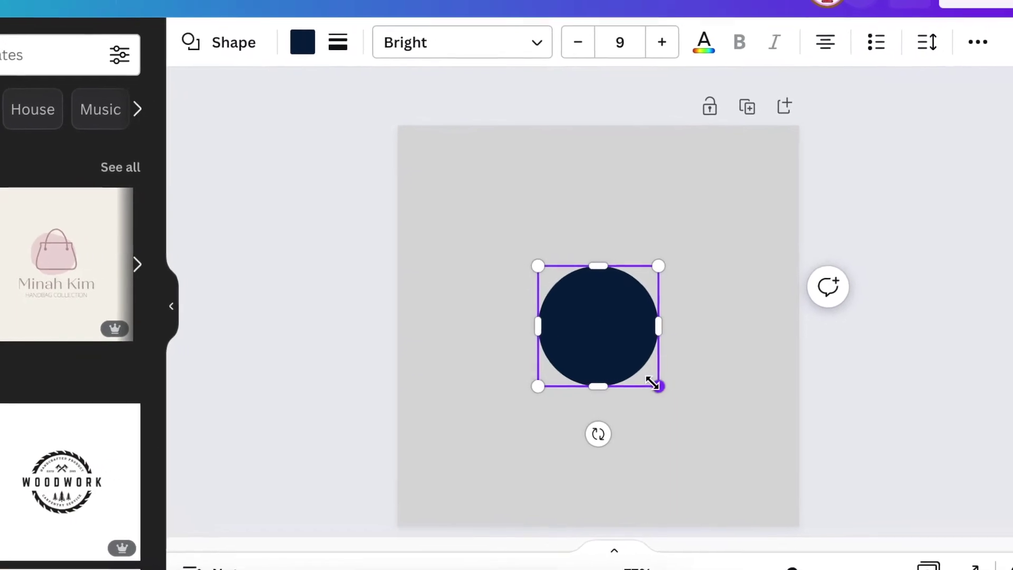
{"action": "left_click", "coordinate": [733, 371]}
{"action": "left_click_drag", "start_coordinate": [580, 316], "coordinate": [494, 303]}
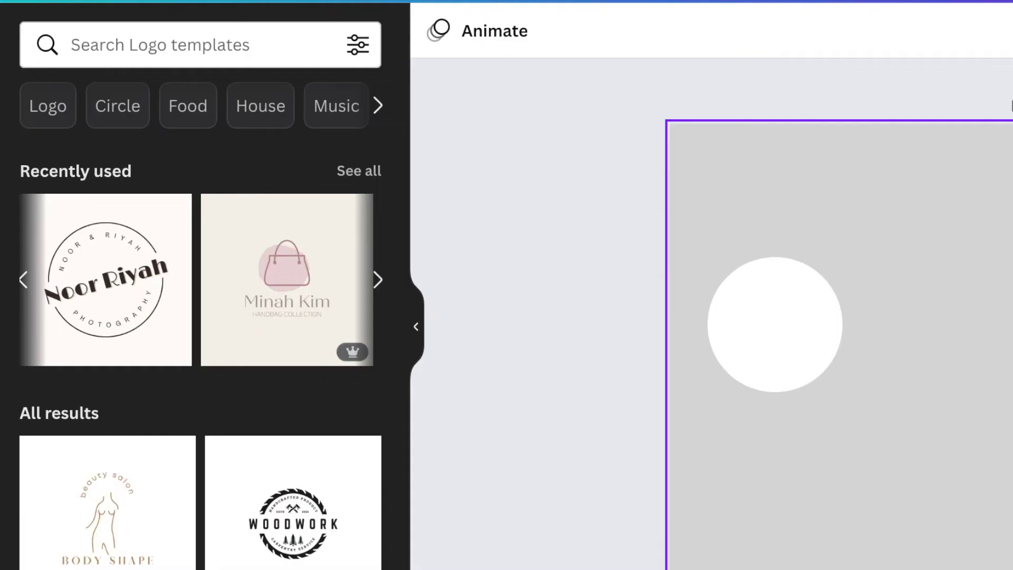
{"action": "type", "text": "YOUR PARAGRAPH TEXT"}
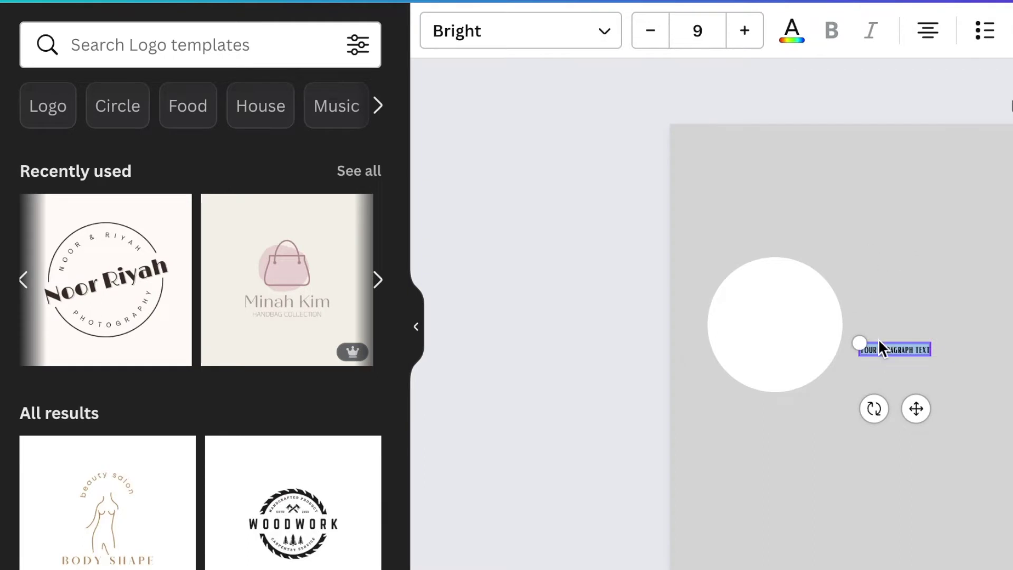
Step: Set the text to Limelight, type PA, and enlarge it to fill the circle
{"action": "left_click_drag", "start_coordinate": [858, 343], "coordinate": [744, 264]}
{"action": "left_click", "coordinate": [630, 14]}
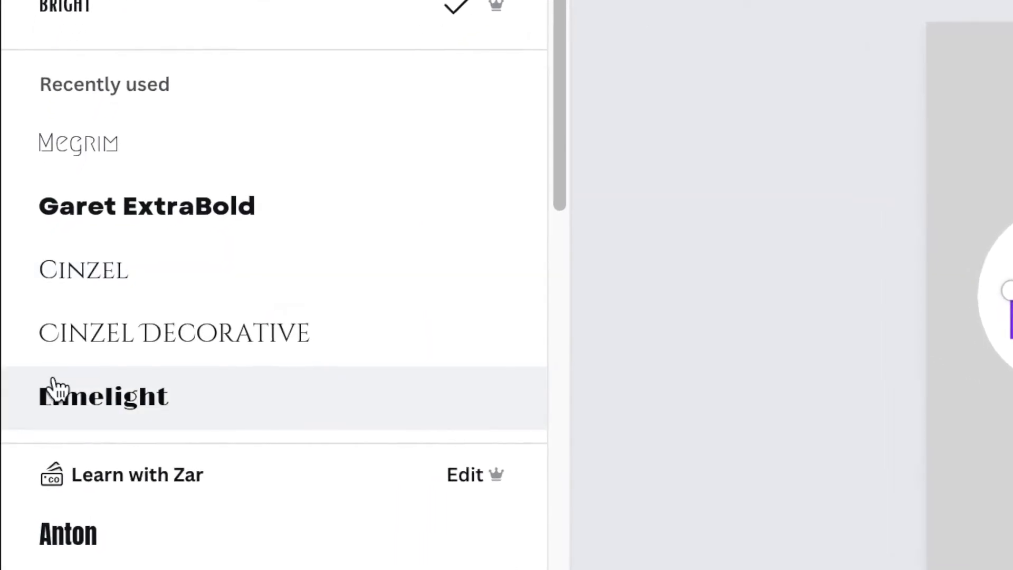
{"action": "left_click", "coordinate": [56, 393]}
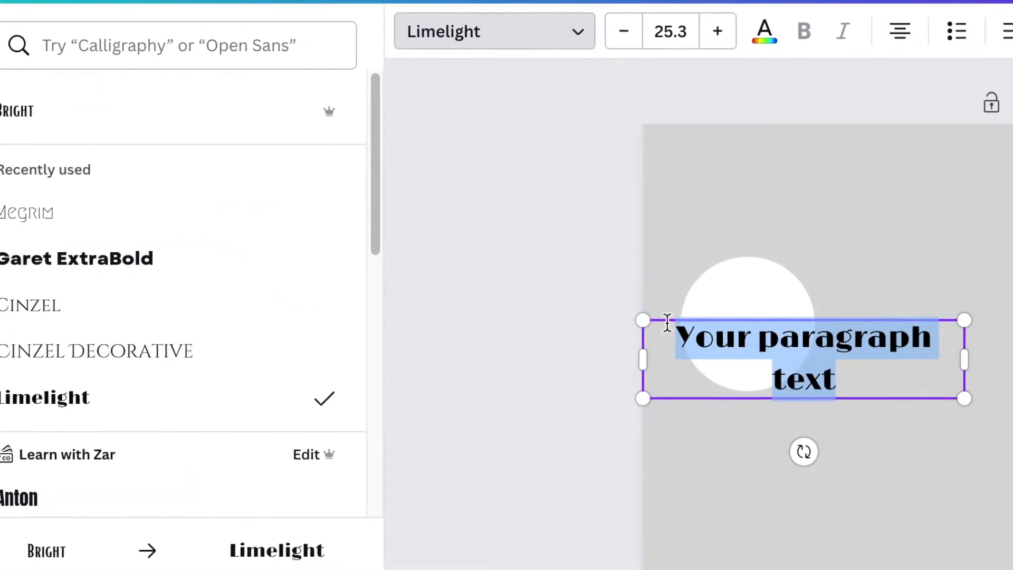
{"action": "type", "text": "p"}
{"action": "key", "text": "BackSpace"}
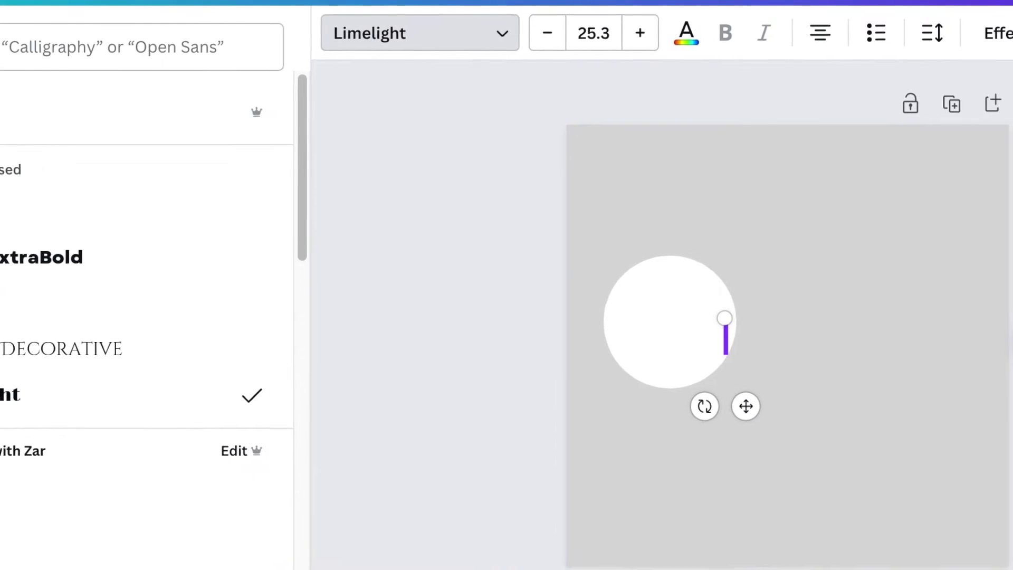
{"action": "type", "text": "PA"}
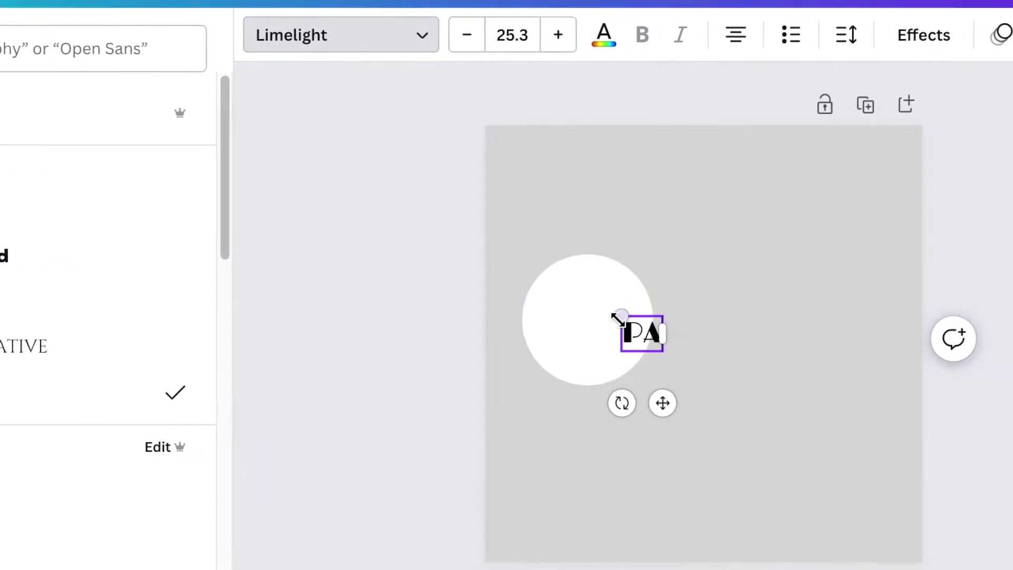
{"action": "left_click_drag", "start_coordinate": [662, 317], "coordinate": [608, 302]}
{"action": "left_click_drag", "start_coordinate": [526, 300], "coordinate": [495, 287]}
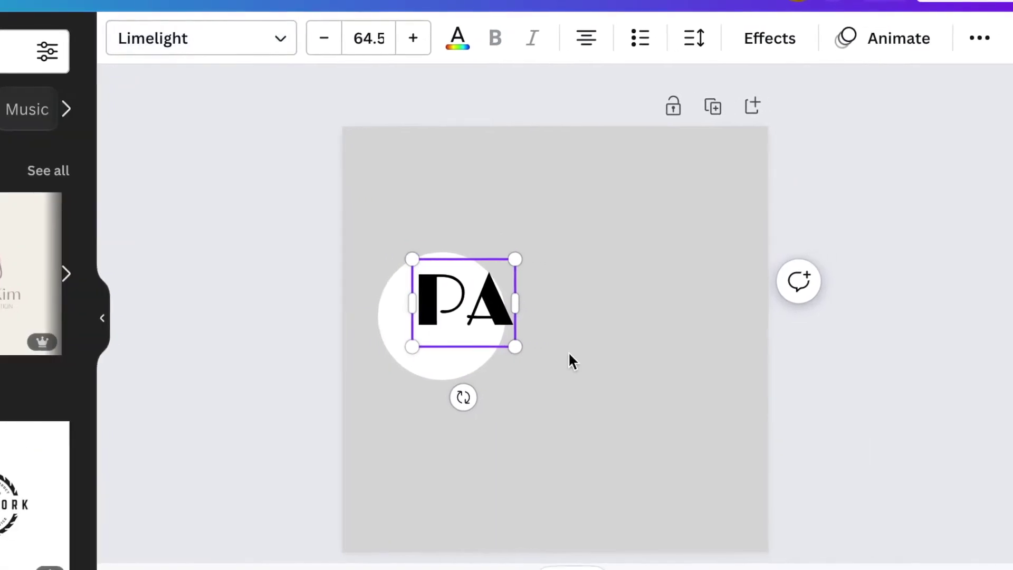
{"action": "left_click", "coordinate": [258, 246]}
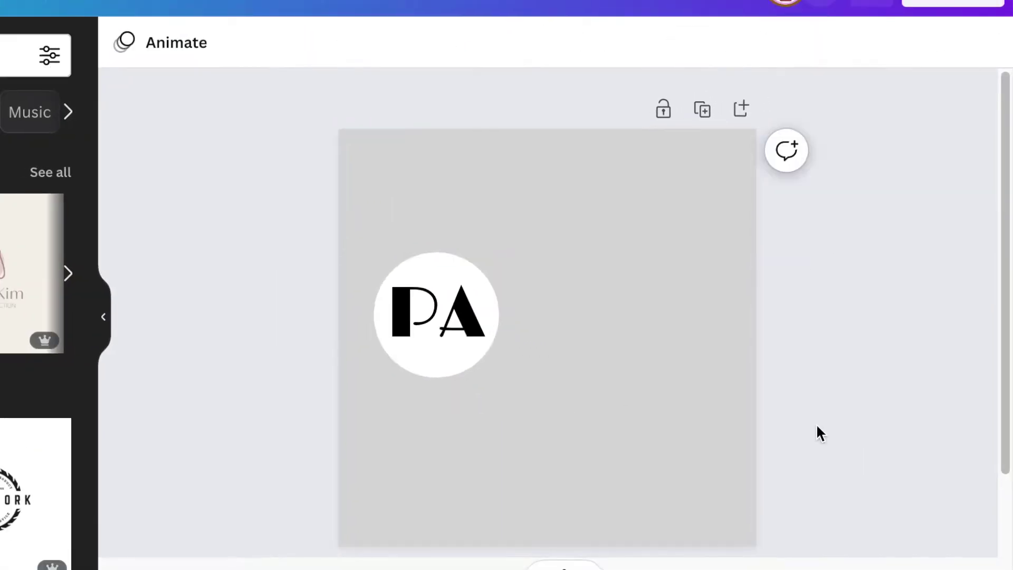
Step: Add a LATTER text box, shrink it, and place it right beside the PA circle
{"action": "key", "text": "t"}
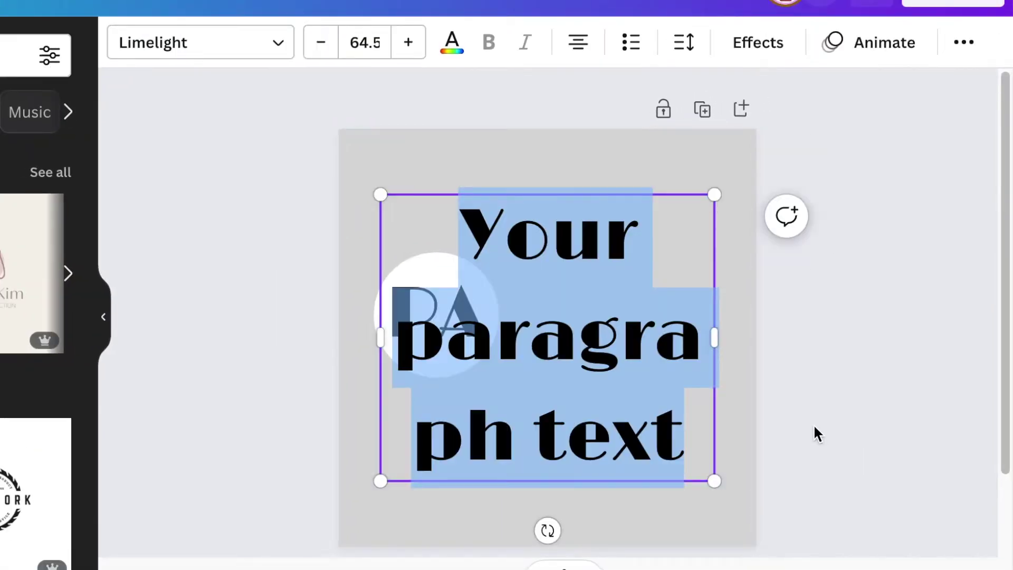
{"action": "type", "text": "LATTER"}
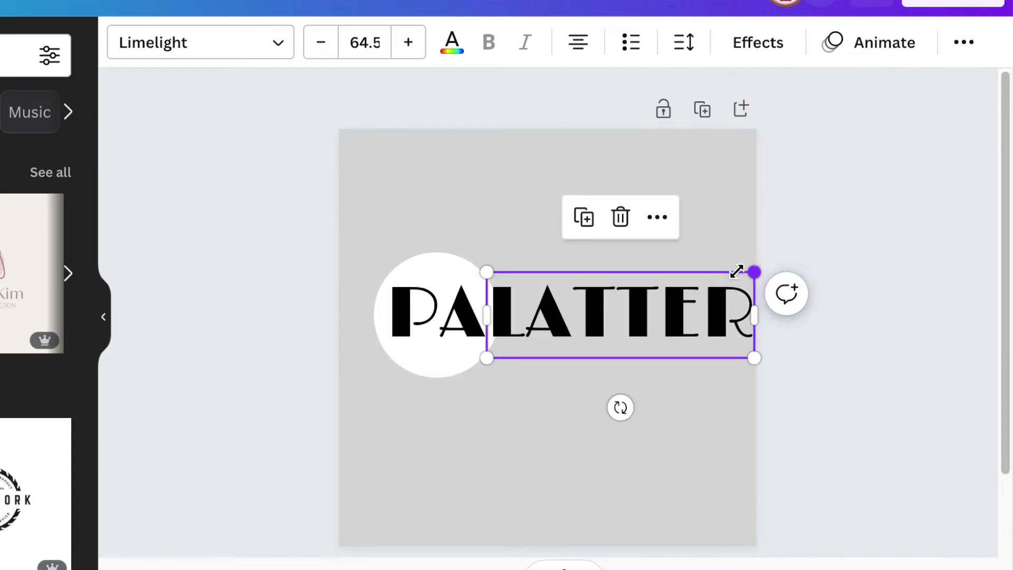
{"action": "left_click_drag", "start_coordinate": [737, 272], "coordinate": [682, 284]}
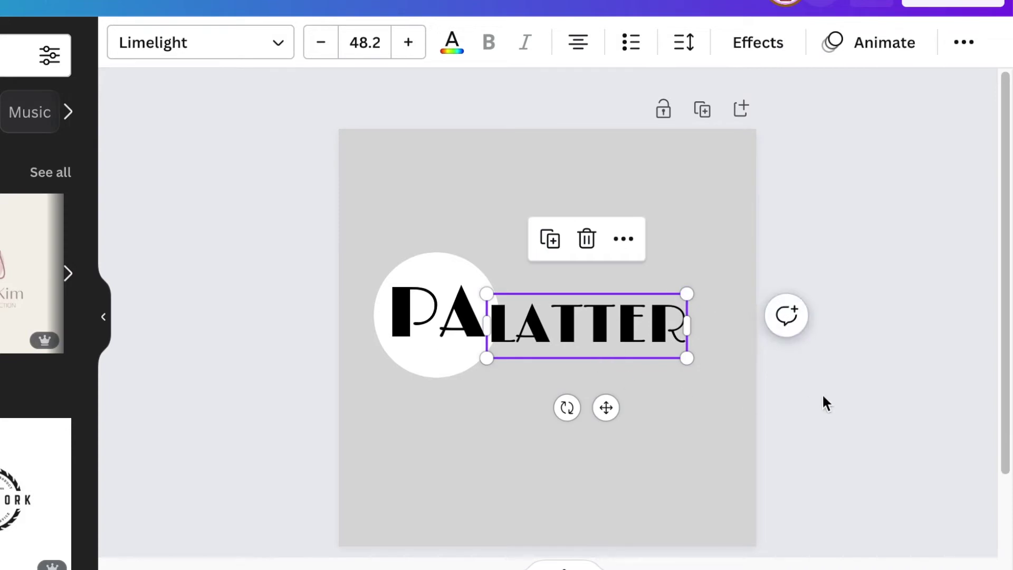
{"action": "left_click_drag", "start_coordinate": [578, 315], "coordinate": [601, 303]}
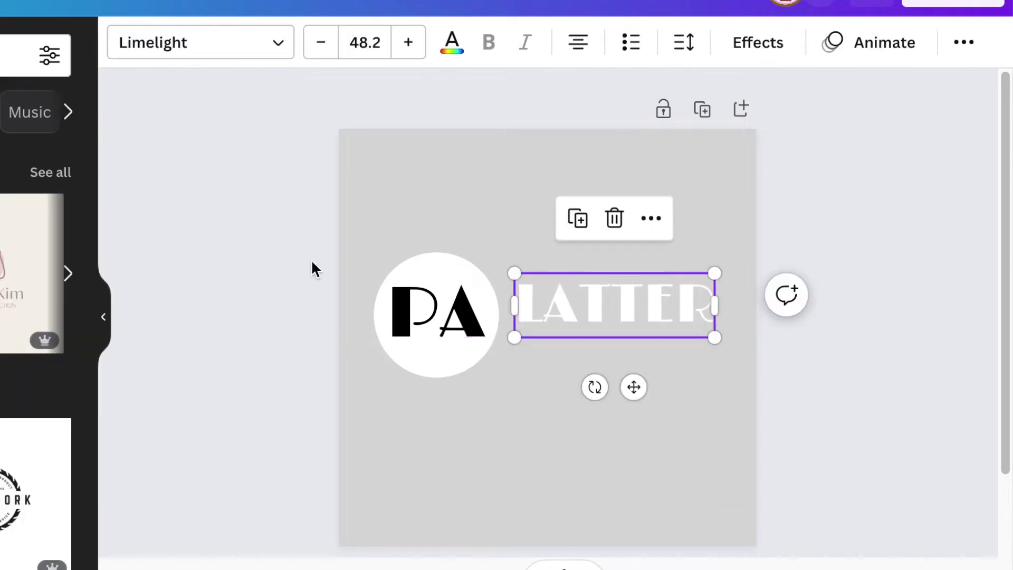
{"action": "left_click", "coordinate": [311, 311]}
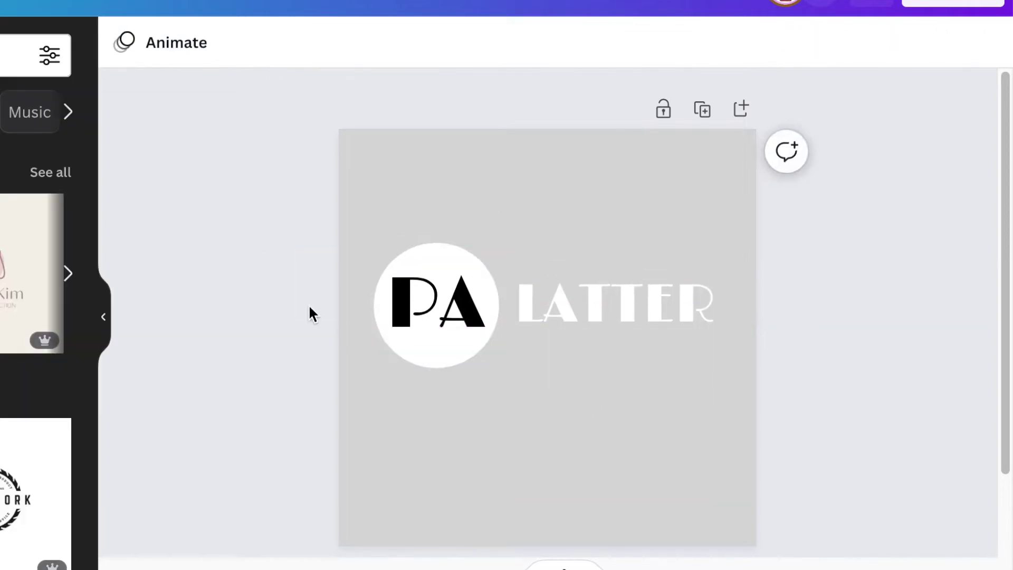
Step: Add a line under LATTER and thicken it to weight 10
{"action": "key", "text": "l"}
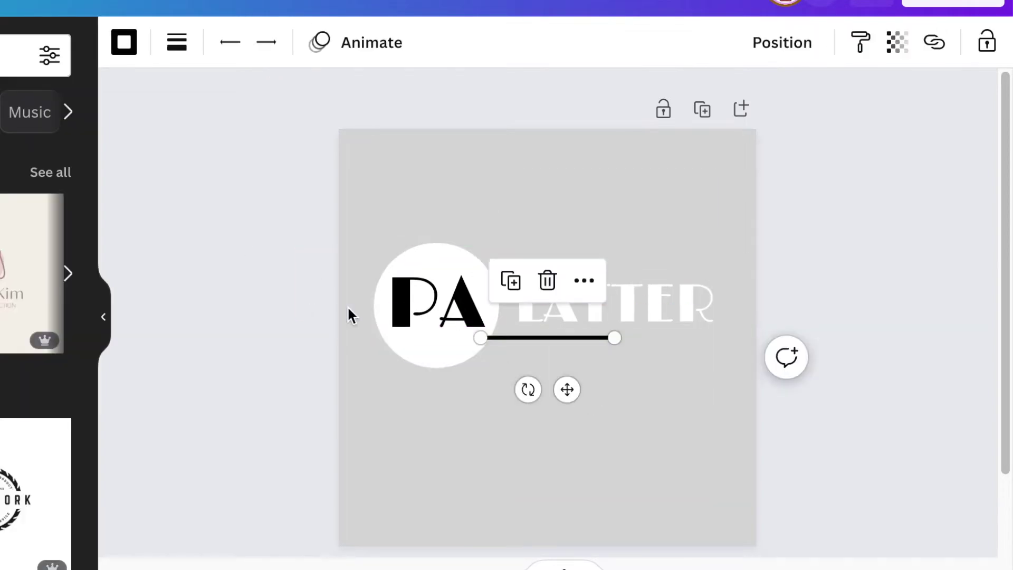
{"action": "left_click_drag", "start_coordinate": [580, 395], "coordinate": [624, 392]}
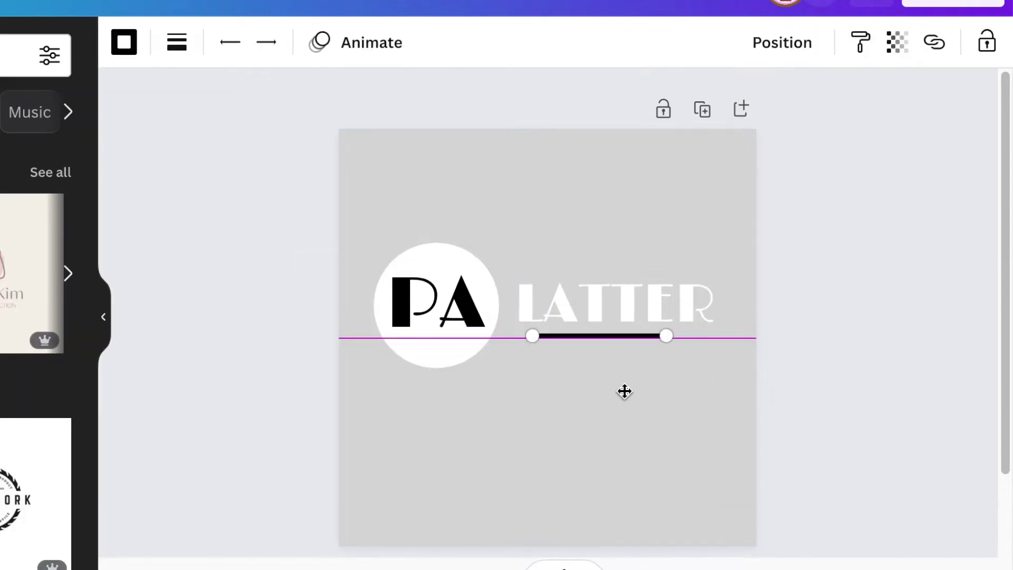
{"action": "left_click_drag", "start_coordinate": [616, 391], "coordinate": [615, 390]}
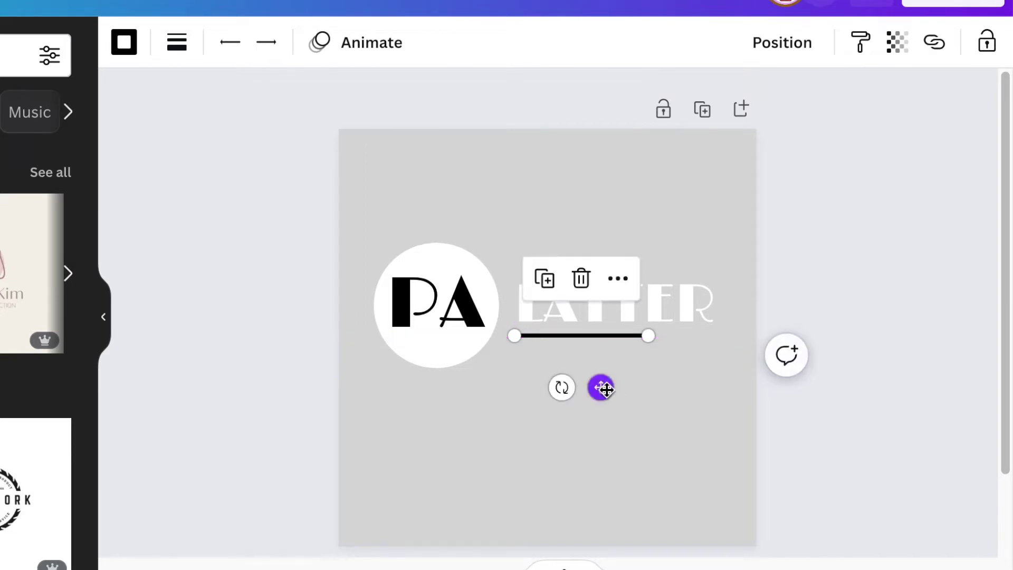
{"action": "left_click", "coordinate": [124, 42]}
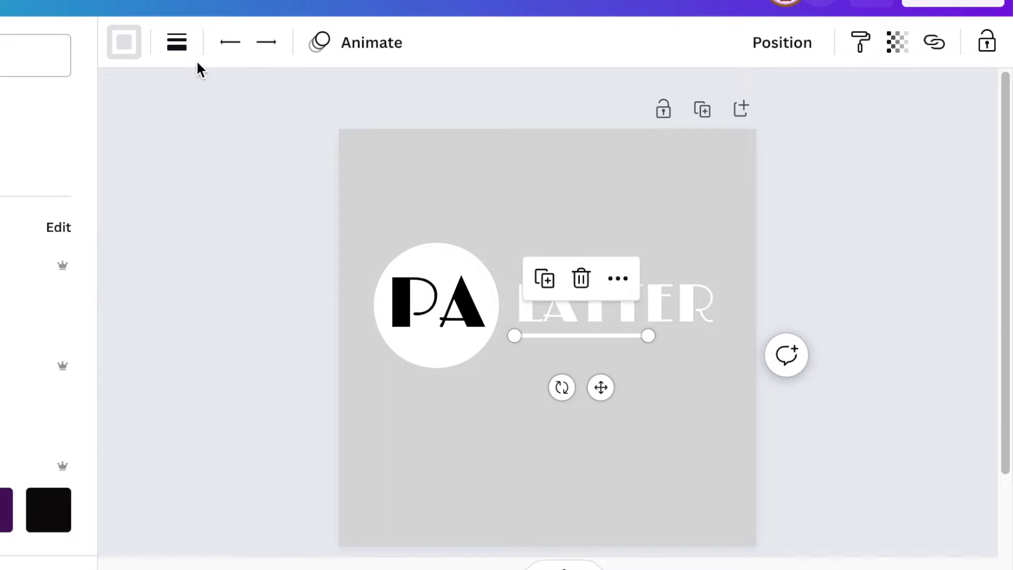
{"action": "left_click", "coordinate": [178, 44]}
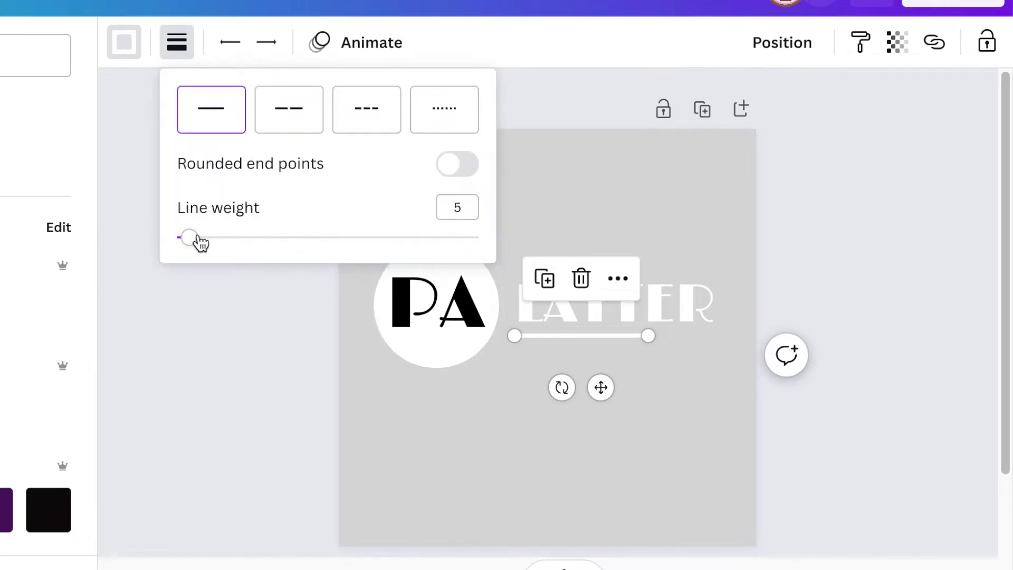
{"action": "left_click_drag", "start_coordinate": [199, 241], "coordinate": [204, 235]}
{"action": "key", "text": "Escape"}
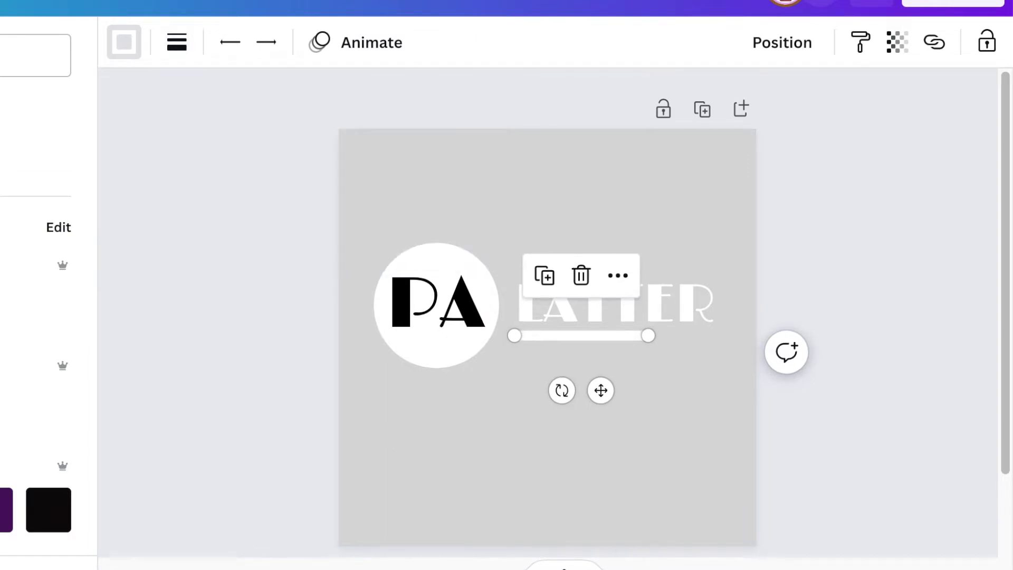
{"action": "scroll", "coordinate": [544, 298], "scroll_direction": "up", "scroll_amount": 8}
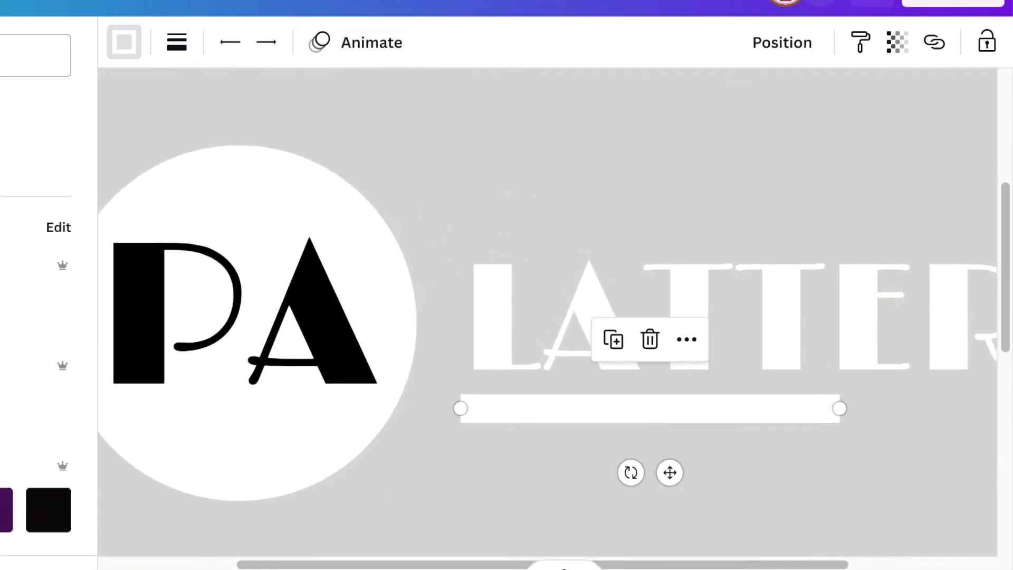
{"action": "scroll", "coordinate": [558, 319], "scroll_direction": "down", "scroll_amount": 2}
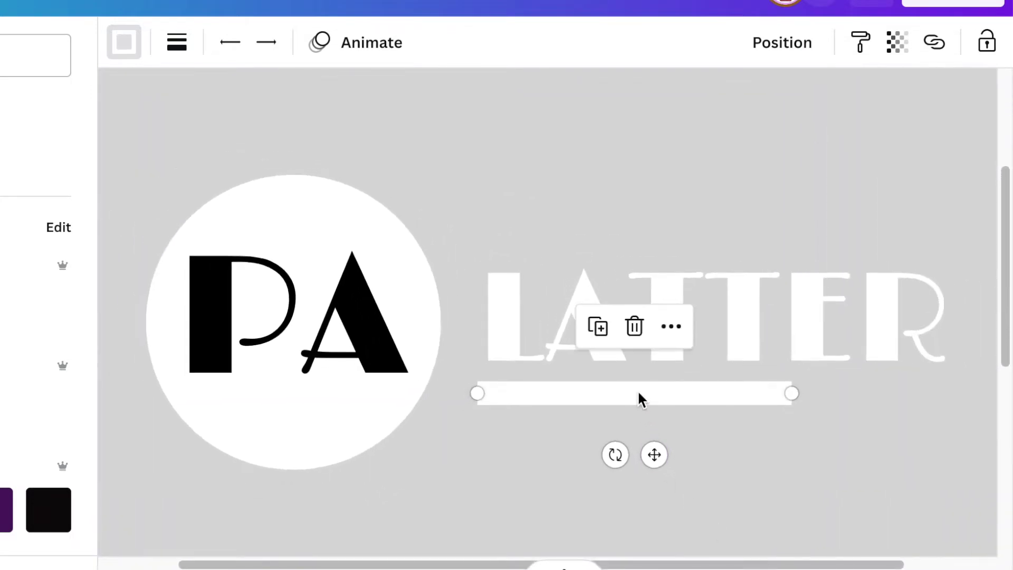
{"action": "left_click_drag", "start_coordinate": [639, 400], "coordinate": [651, 391]}
Step: Select all logo elements and centre the logo on the page
{"action": "scroll", "coordinate": [259, 350], "scroll_direction": "down", "scroll_amount": 1}
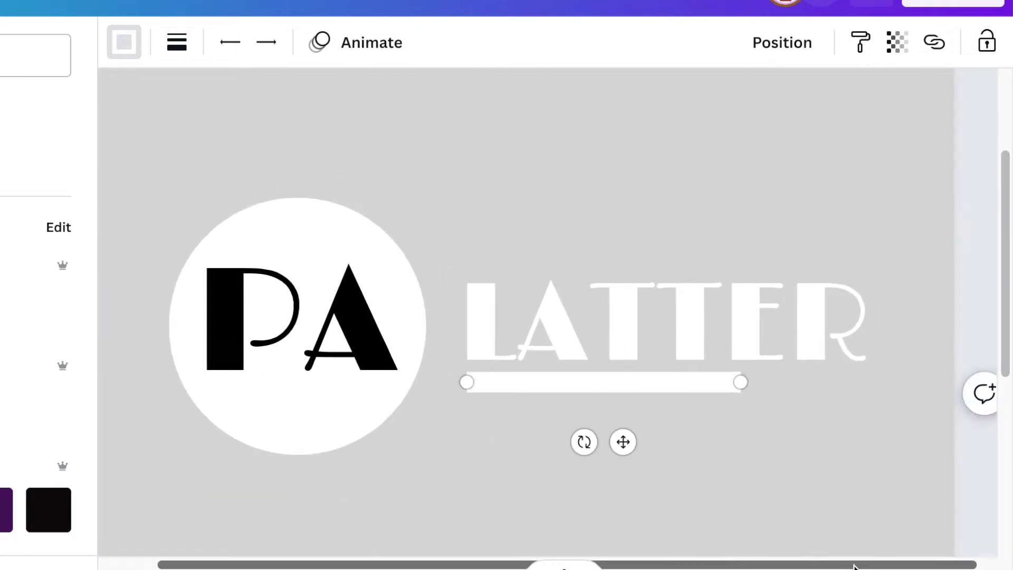
{"action": "scroll", "coordinate": [622, 289], "scroll_direction": "down", "scroll_amount": 5}
{"action": "key", "text": "ctrl+a"}
{"action": "left_click_drag", "start_coordinate": [622, 289], "coordinate": [626, 298]}
Step: Add a second blank page, leaving its background plain white
{"action": "left_click", "coordinate": [730, 399]}
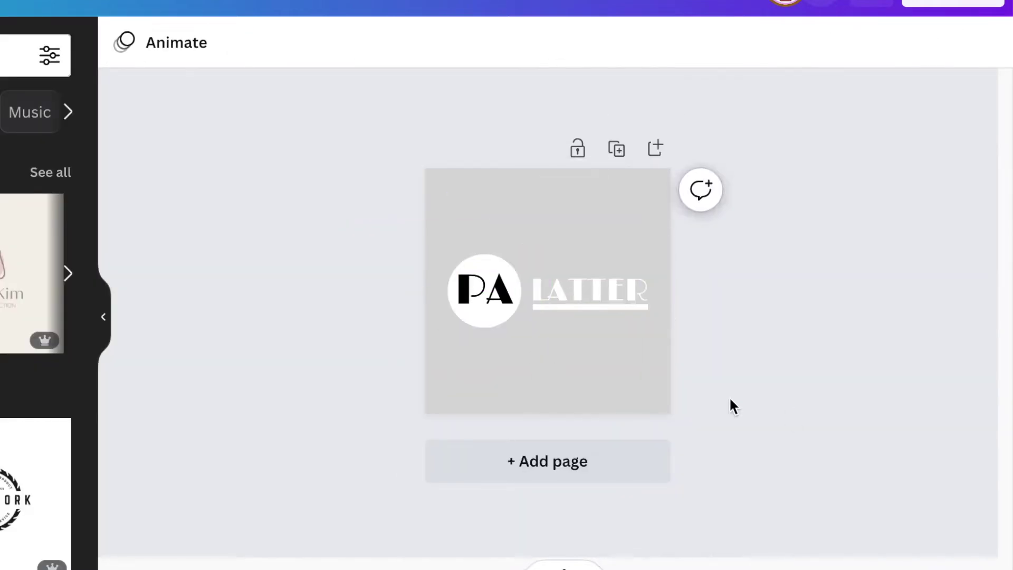
{"action": "scroll", "coordinate": [552, 369], "scroll_direction": "up", "scroll_amount": 4}
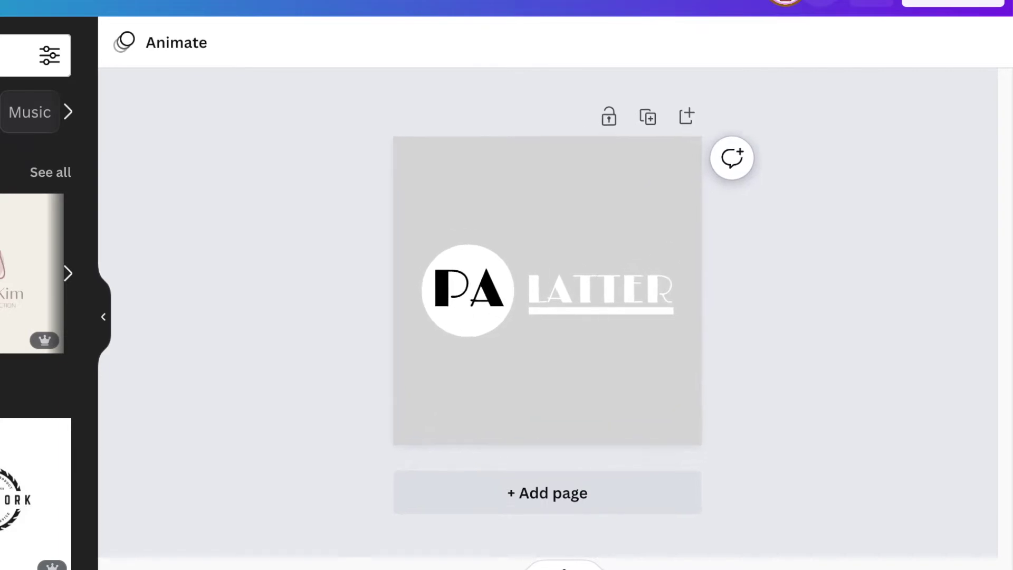
{"action": "left_click", "coordinate": [554, 508]}
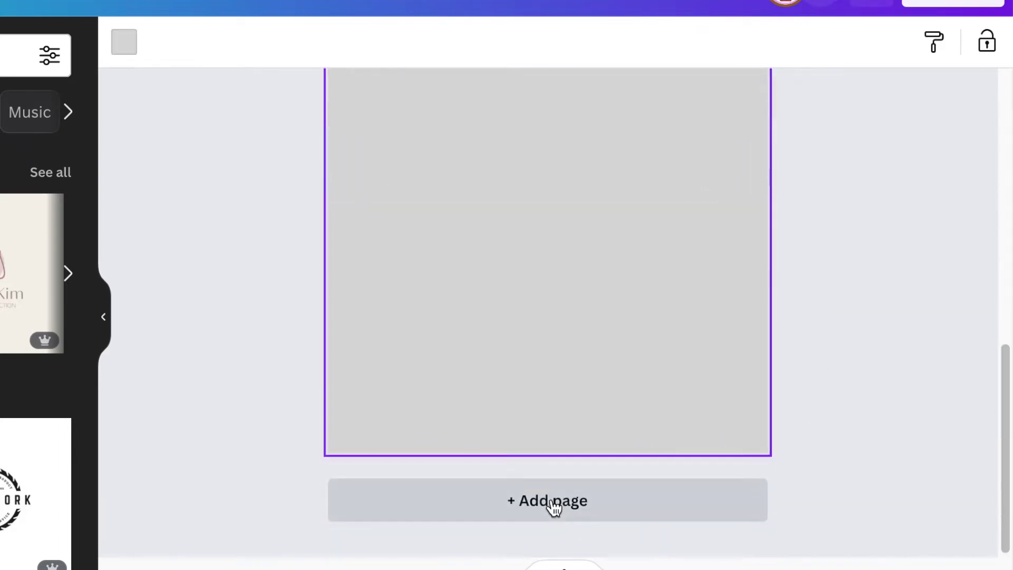
{"action": "scroll", "coordinate": [811, 385], "scroll_direction": "down", "scroll_amount": 2}
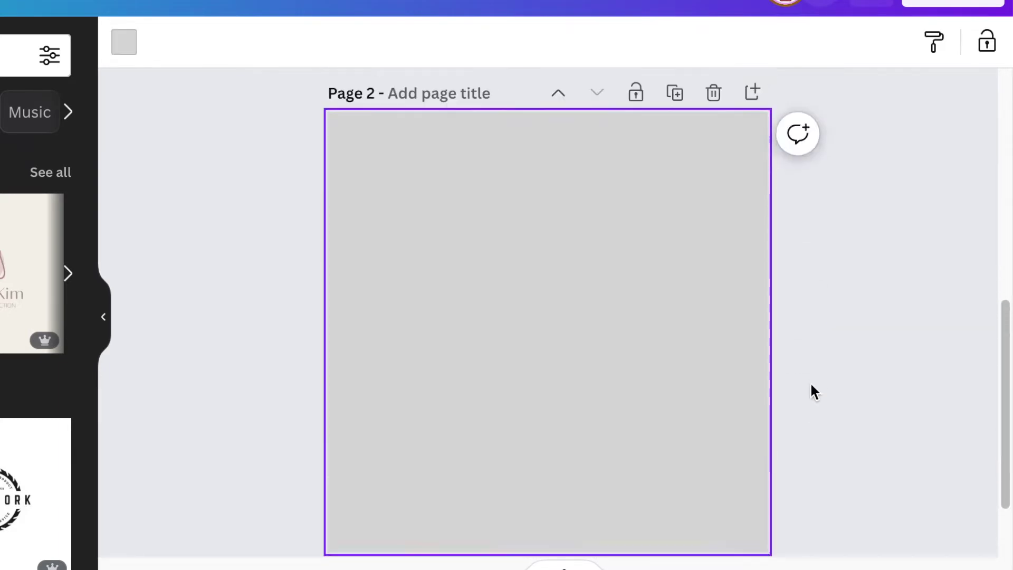
{"action": "scroll", "coordinate": [811, 391], "scroll_direction": "up", "scroll_amount": 1}
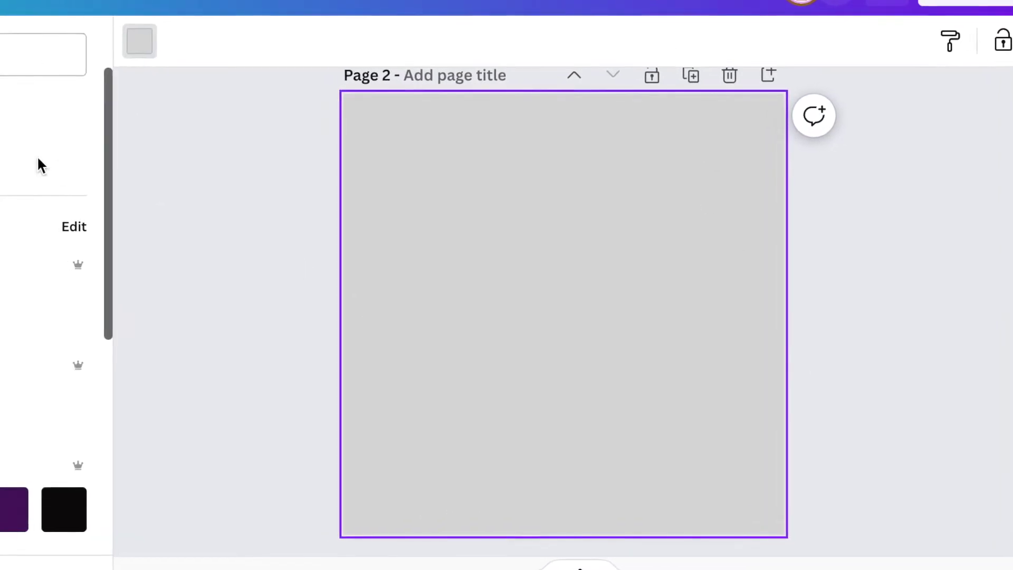
{"action": "left_click", "coordinate": [237, 232]}
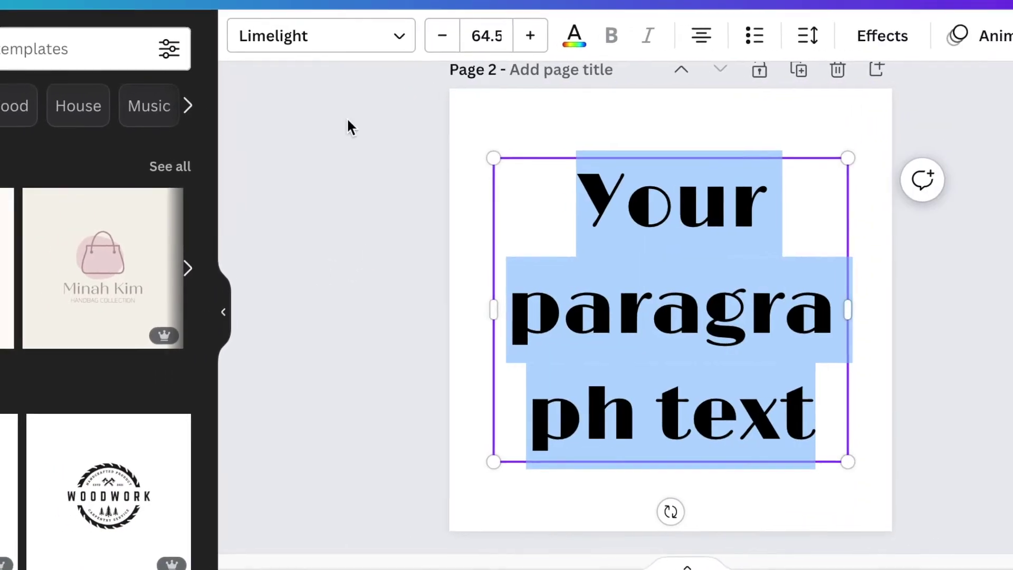
Step: Turn the text into a large Megrim PA and centre it on page 2
{"action": "left_click", "coordinate": [436, 40]}
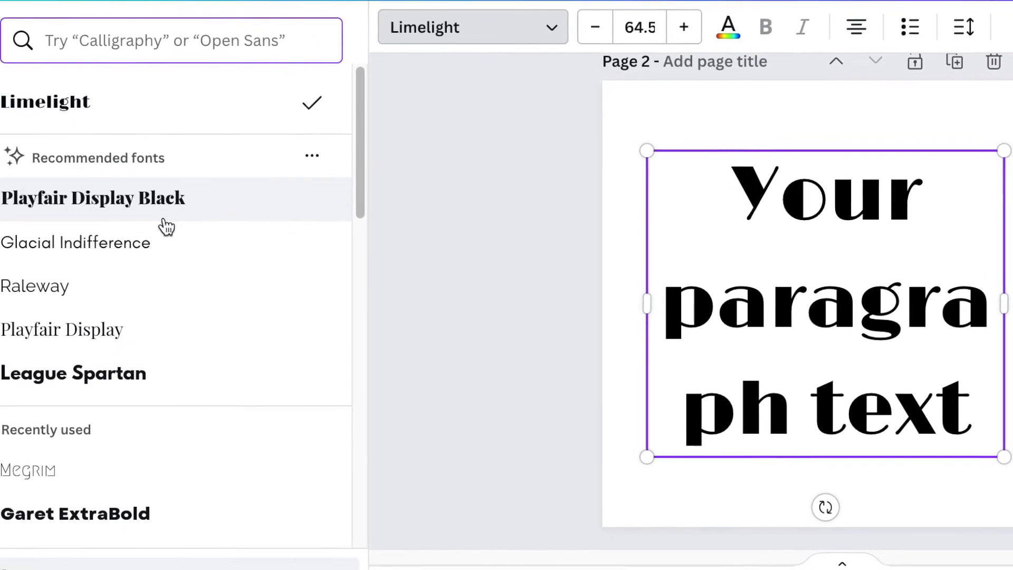
{"action": "type", "text": "MEGR"}
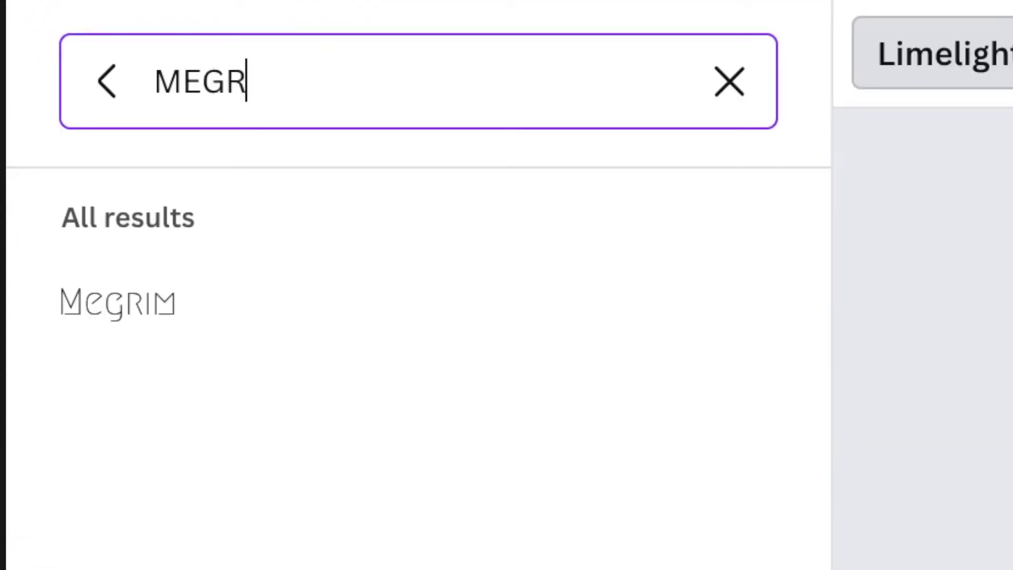
{"action": "left_click", "coordinate": [249, 334]}
{"action": "left_click", "coordinate": [537, 379]}
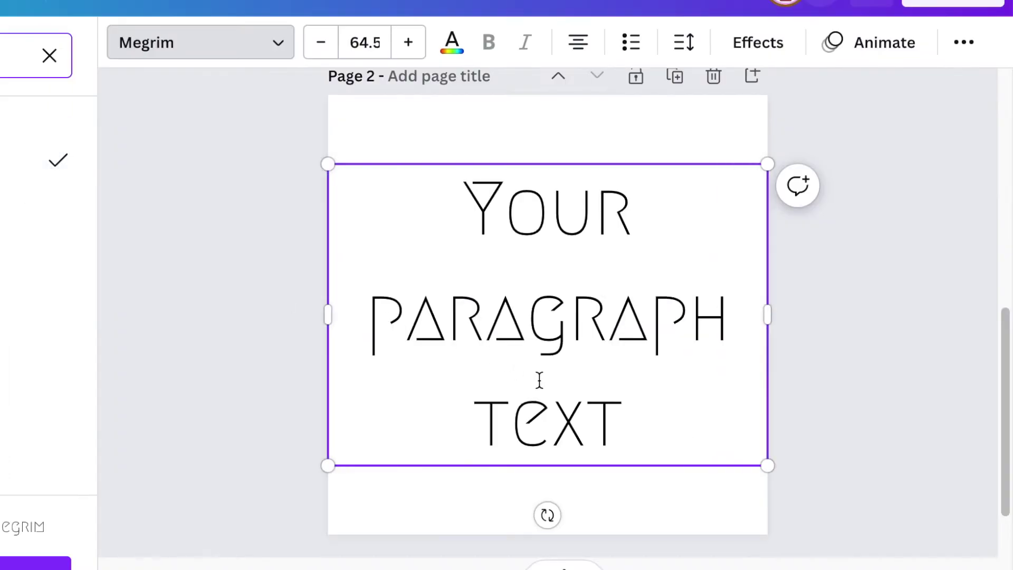
{"action": "key", "text": "ctrl+a"}
{"action": "type", "text": "PA"}
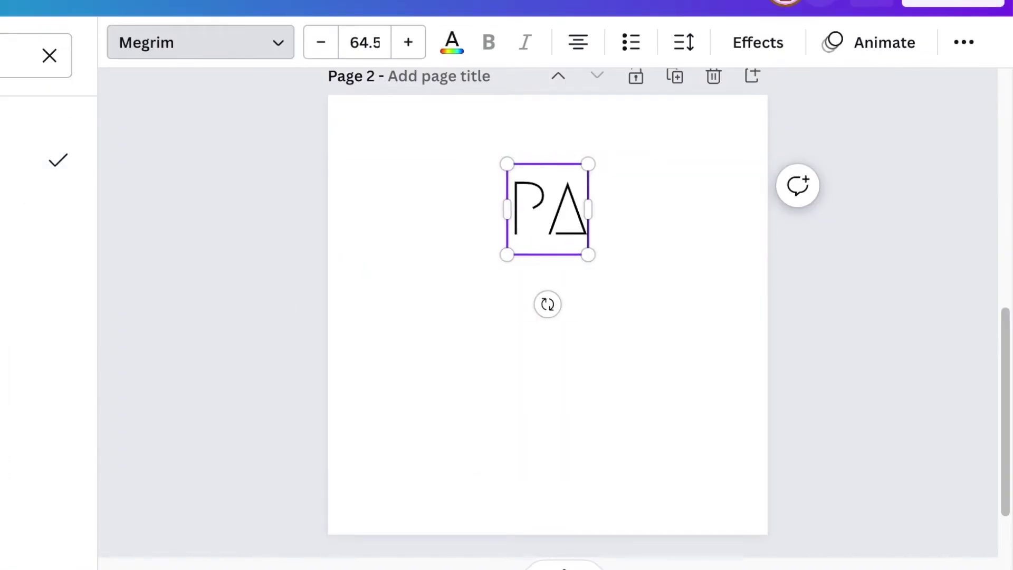
{"action": "left_click_drag", "start_coordinate": [589, 256], "coordinate": [693, 397]}
{"action": "left_click", "coordinate": [828, 353]}
{"action": "left_click_drag", "start_coordinate": [642, 295], "coordinate": [582, 269]}
{"action": "left_click", "coordinate": [780, 381]}
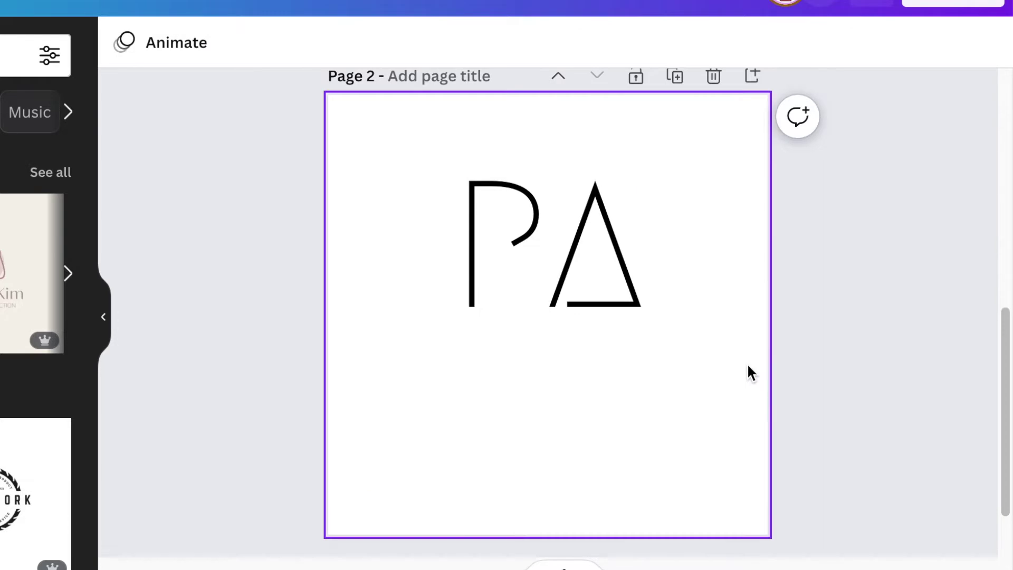
Step: Add a new paragraph text box in the Megrim font
{"action": "key", "text": "t"}
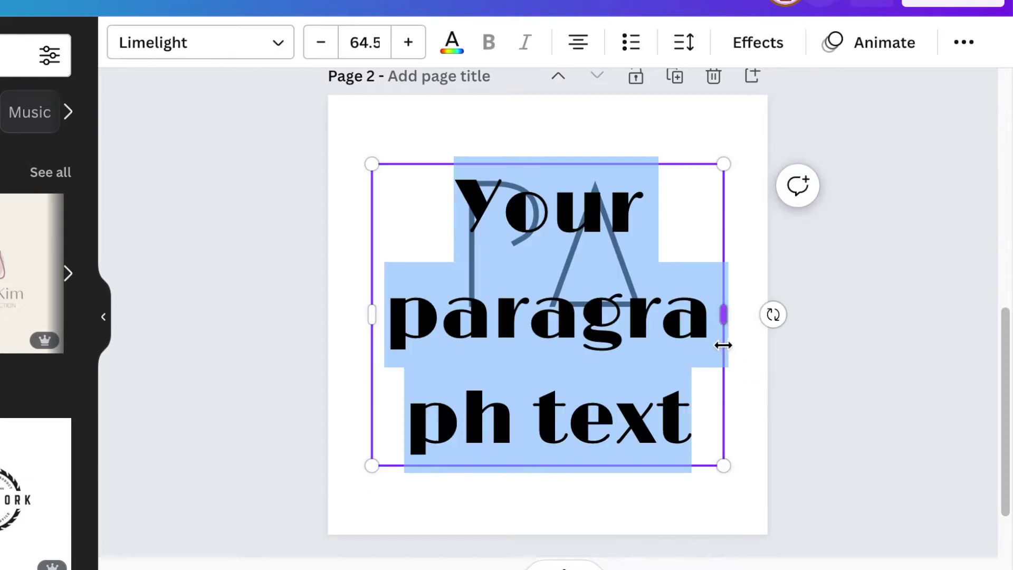
{"action": "left_click", "coordinate": [273, 44]}
{"action": "left_click", "coordinate": [48, 160]}
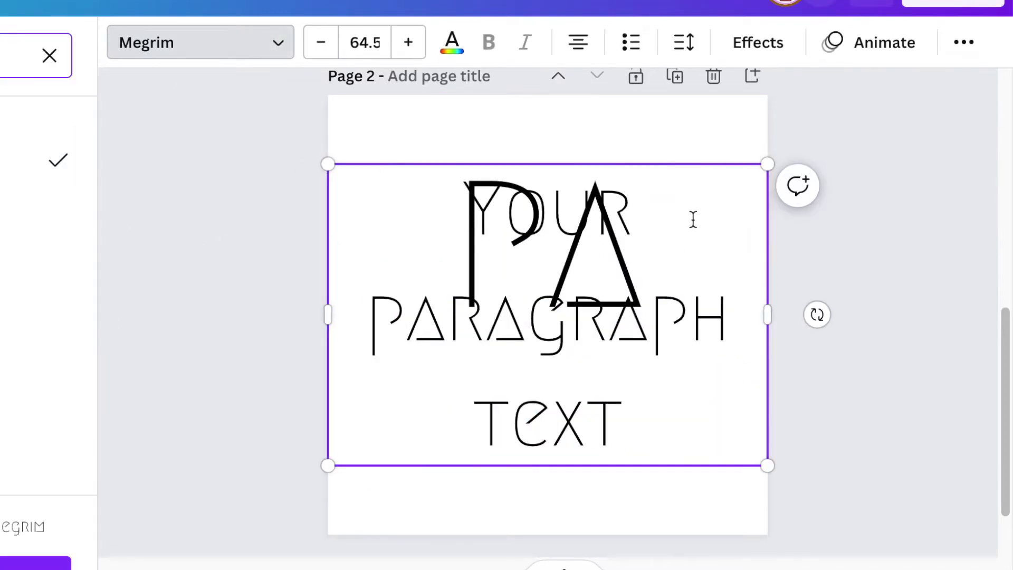
{"action": "left_click_drag", "start_coordinate": [628, 399], "coordinate": [460, 206]}
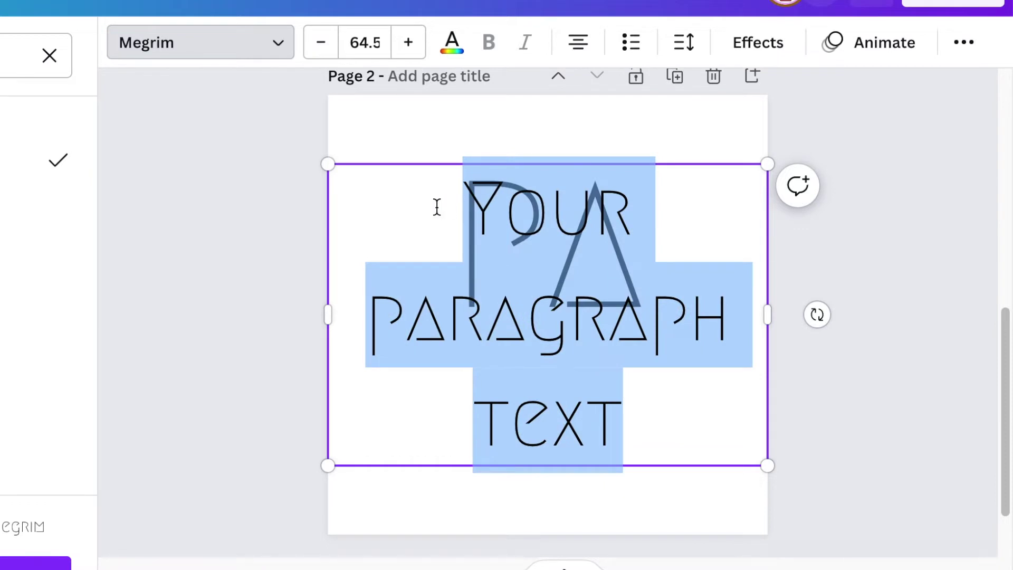
Step: Type LATTER and move it below the PA lettering
{"action": "type", "text": "LATTER"}
{"action": "left_click_drag", "start_coordinate": [642, 207], "coordinate": [644, 355]}
{"action": "left_click", "coordinate": [224, 257]}
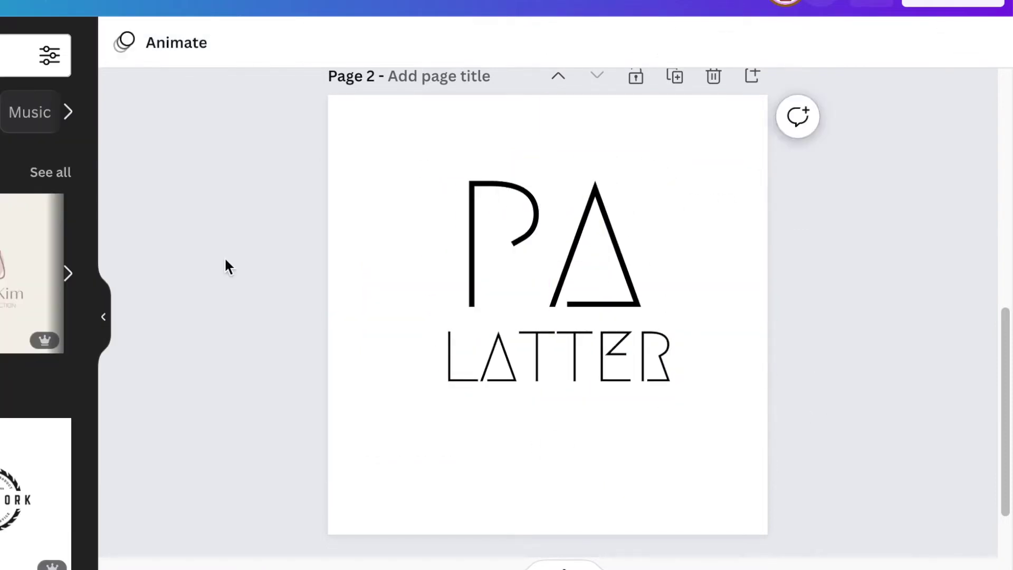
Step: Add a line beneath LATTER and set its weight to 4
{"action": "key", "text": "l"}
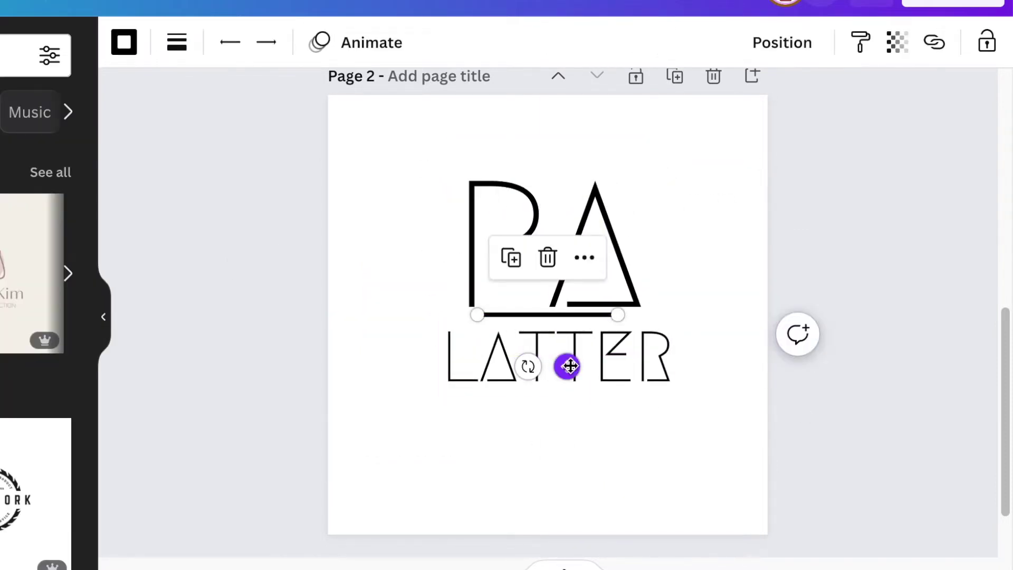
{"action": "left_click_drag", "start_coordinate": [567, 364], "coordinate": [546, 451]}
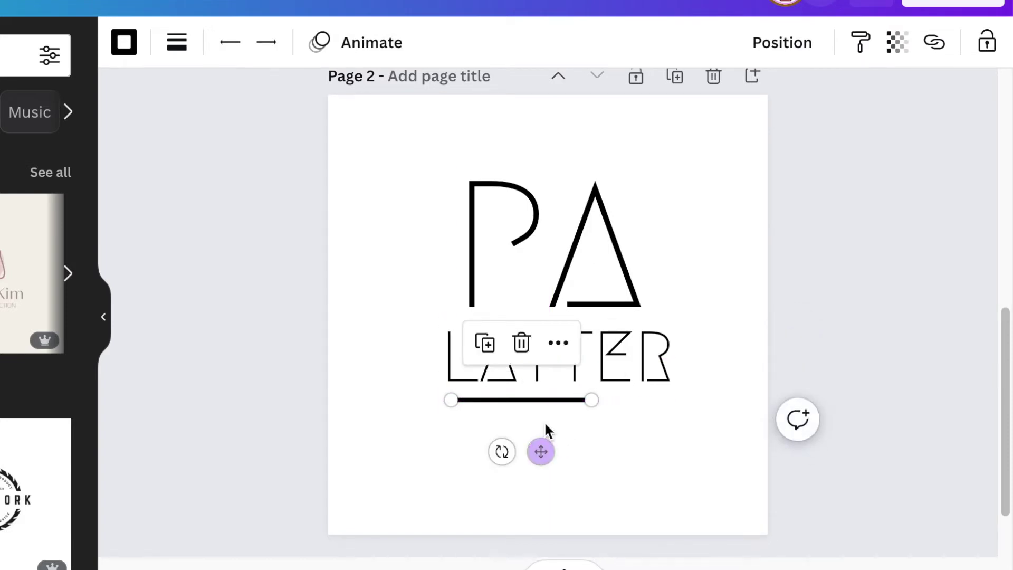
{"action": "left_click", "coordinate": [799, 465]}
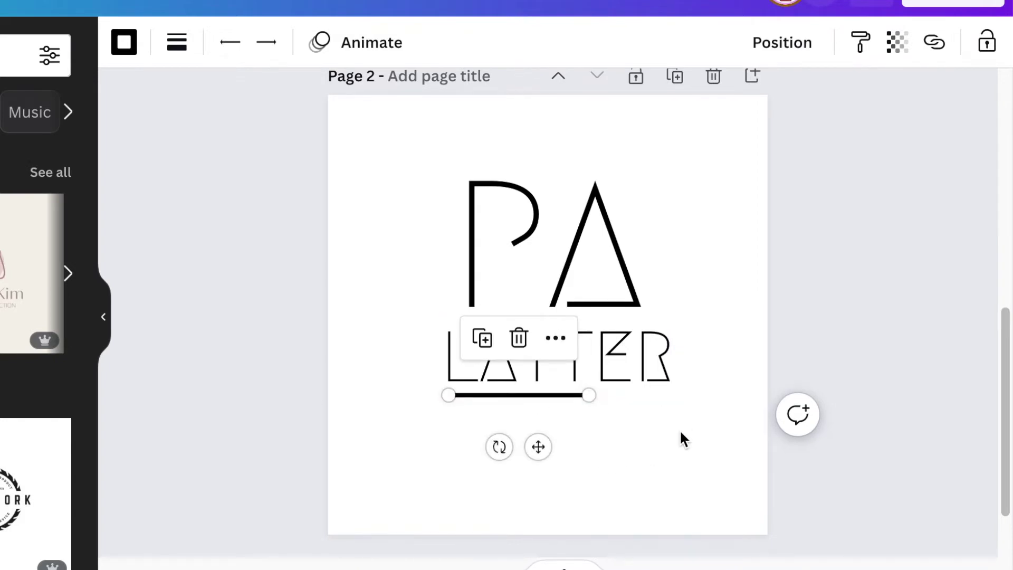
{"action": "left_click", "coordinate": [176, 44]}
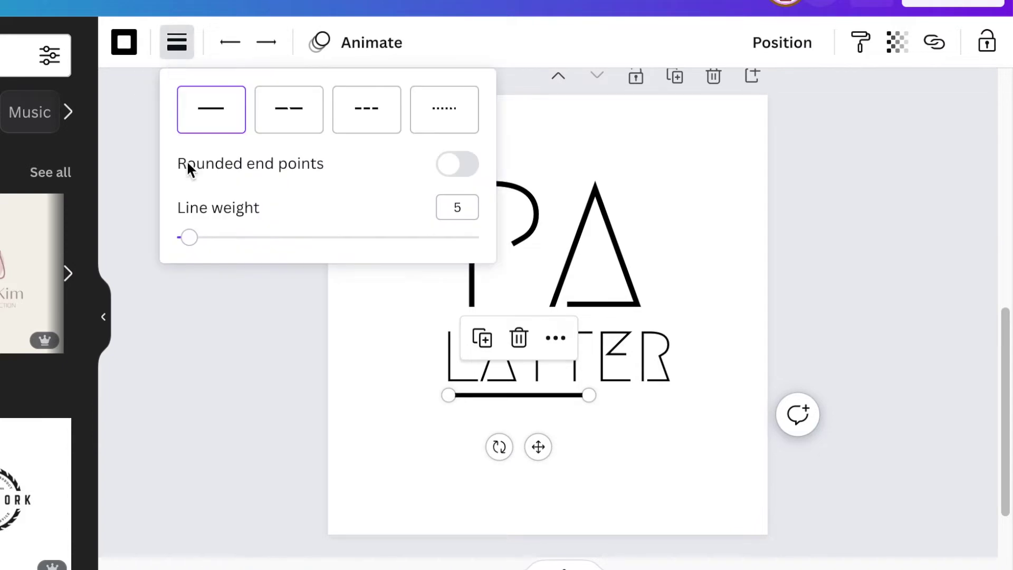
{"action": "left_click_drag", "start_coordinate": [190, 238], "coordinate": [185, 235]}
{"action": "key", "text": "Escape"}
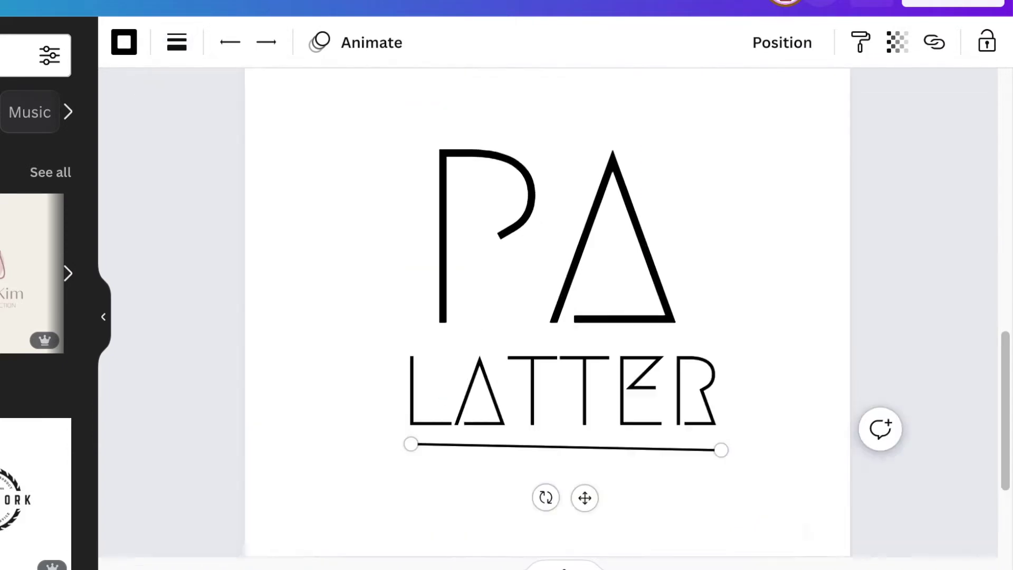
{"action": "key", "text": "Escape"}
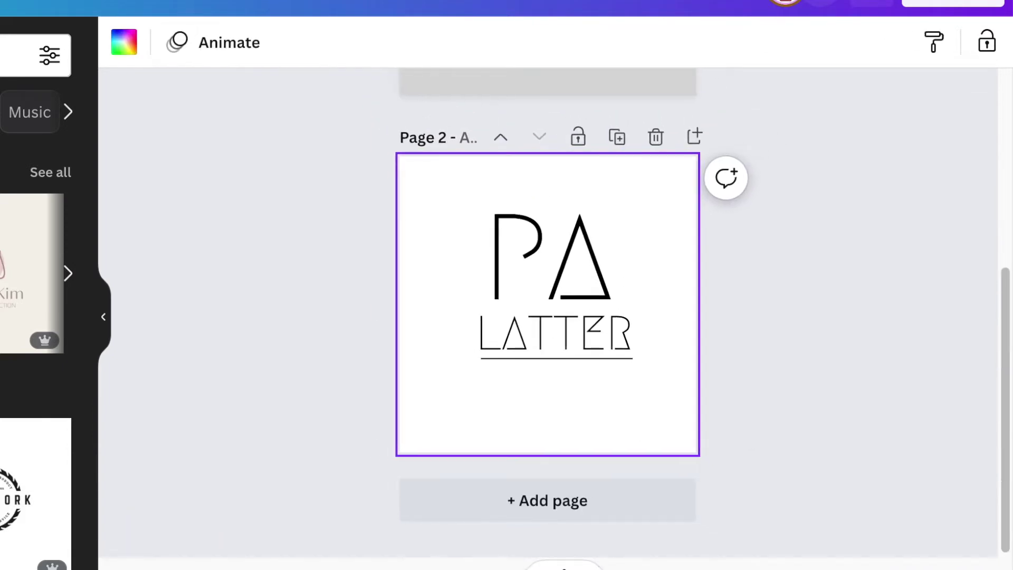
Step: Add page 3 with an enlarged light grey circle
{"action": "left_click", "coordinate": [570, 501]}
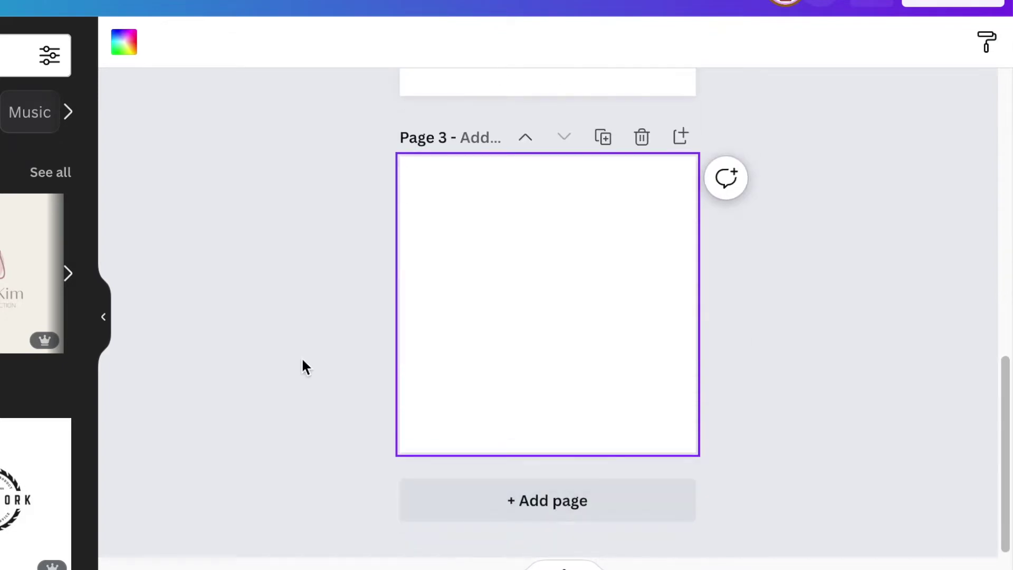
{"action": "left_click", "coordinate": [227, 330]}
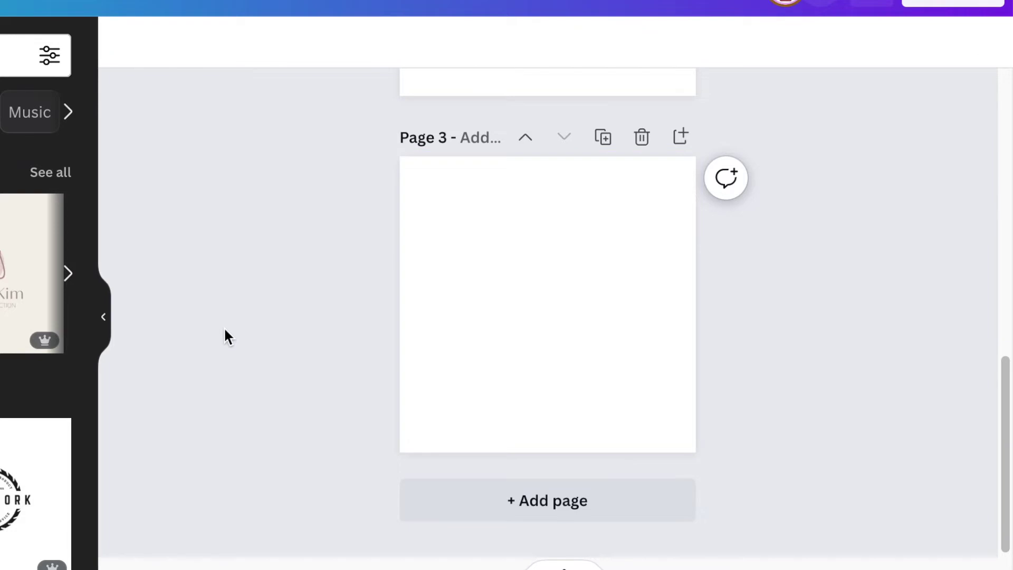
{"action": "key", "text": "c"}
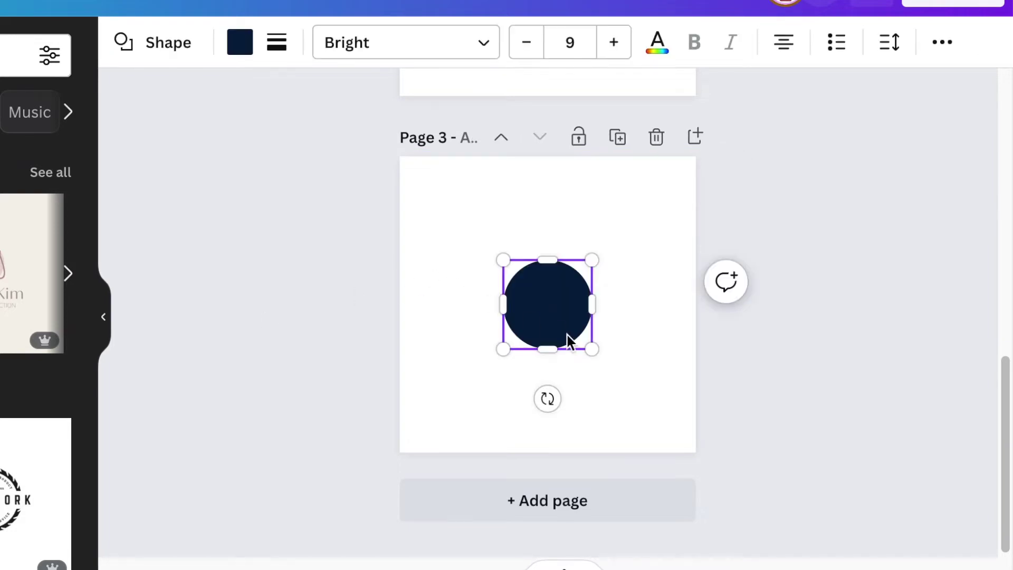
{"action": "left_click_drag", "start_coordinate": [594, 349], "coordinate": [633, 389]}
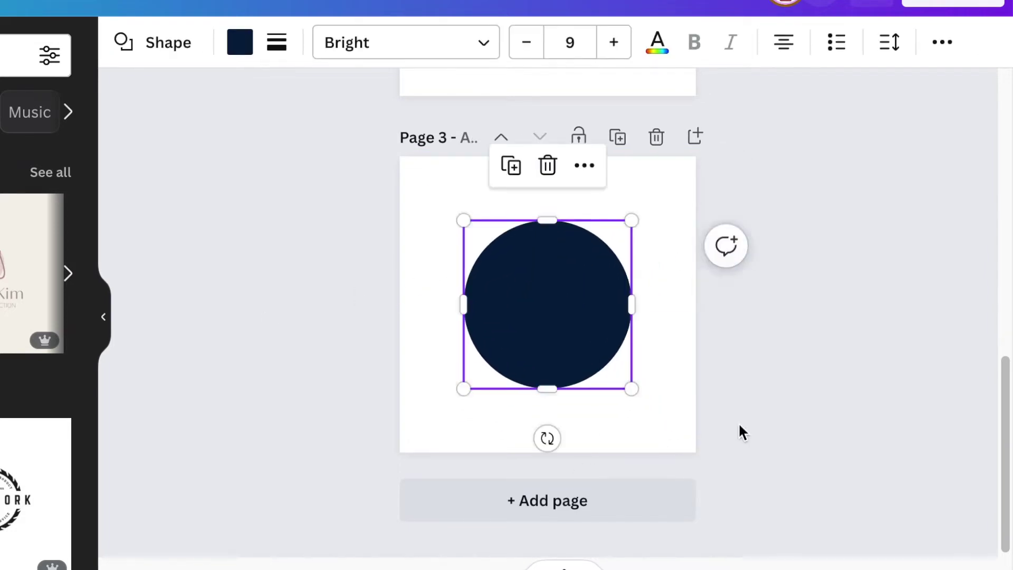
{"action": "left_click", "coordinate": [552, 343]}
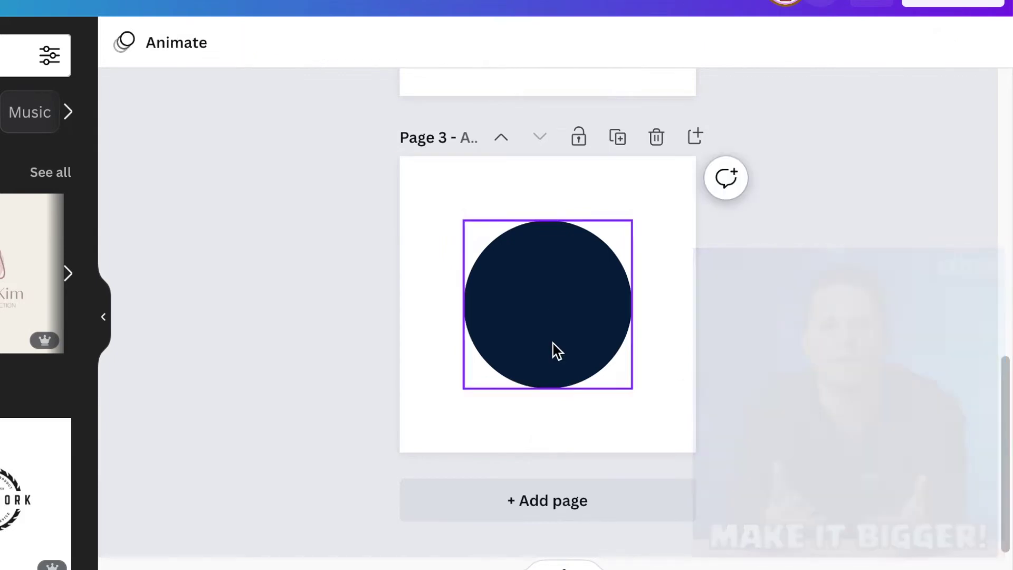
{"action": "left_click", "coordinate": [239, 53]}
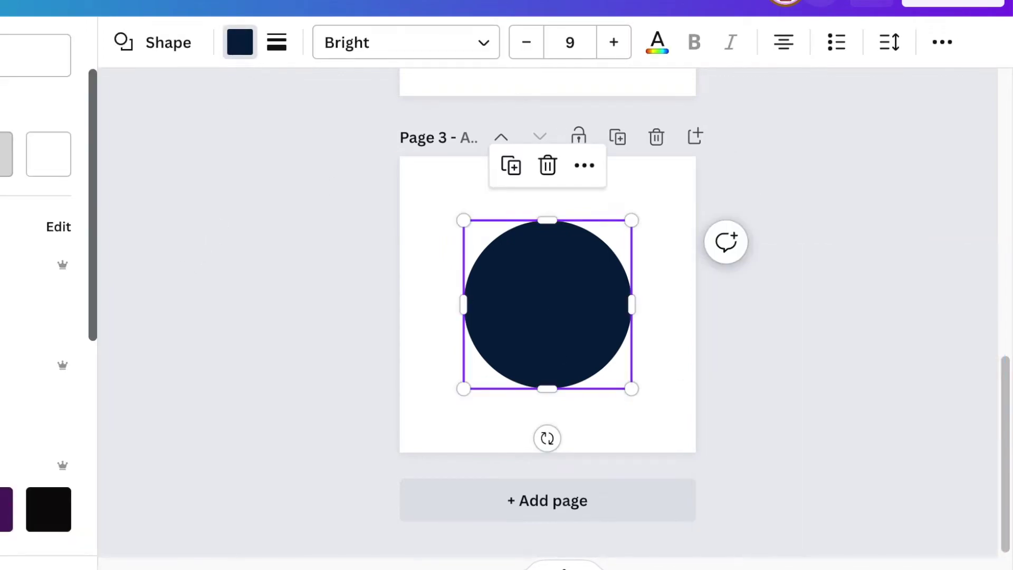
{"action": "scroll", "coordinate": [48, 316], "scroll_direction": "down", "scroll_amount": 4}
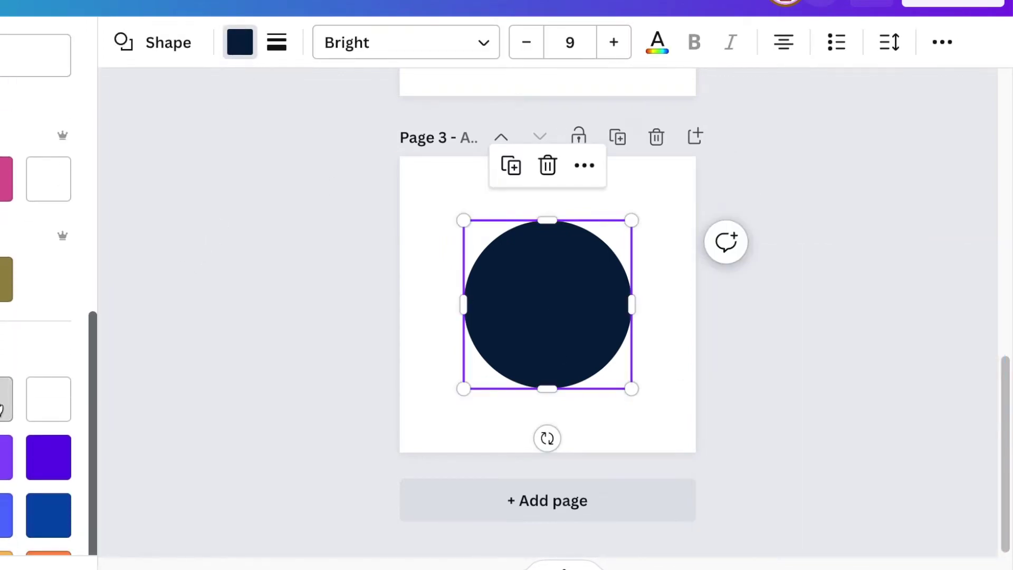
{"action": "left_click", "coordinate": [4, 405]}
{"action": "left_click", "coordinate": [272, 336]}
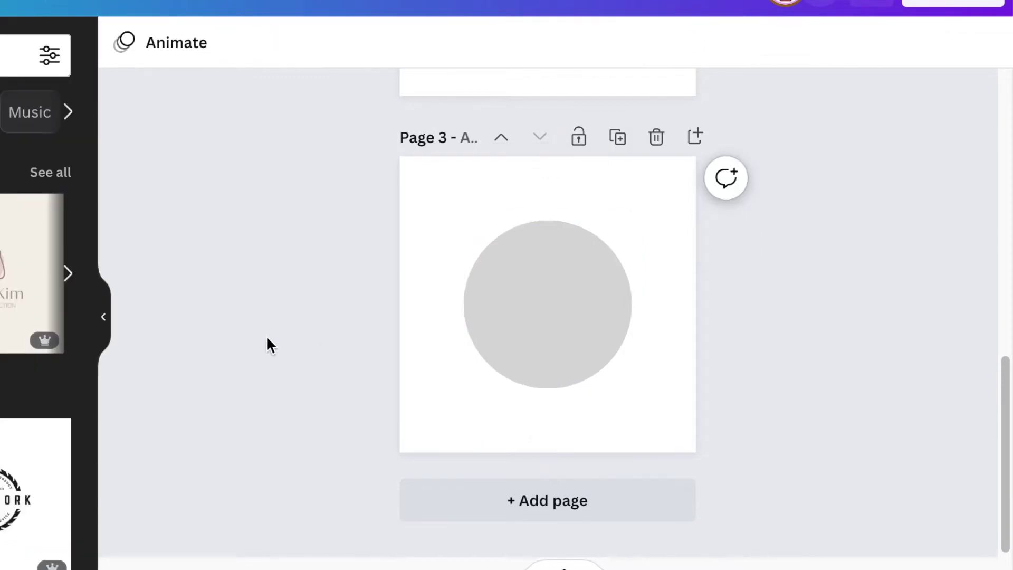
Step: Centre a second circle on the grey one and fill it white
{"action": "key", "text": "ctrl+v"}
{"action": "left_click_drag", "start_coordinate": [589, 347], "coordinate": [631, 389]}
{"action": "left_click", "coordinate": [779, 400]}
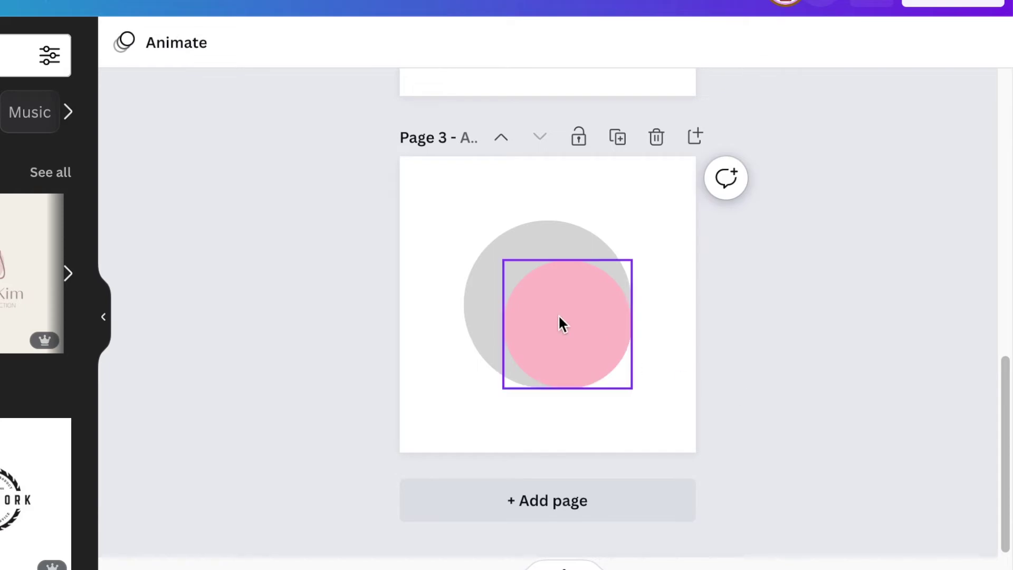
{"action": "left_click", "coordinate": [552, 309]}
{"action": "left_click_drag", "start_coordinate": [552, 309], "coordinate": [544, 303]}
{"action": "left_click", "coordinate": [290, 275]}
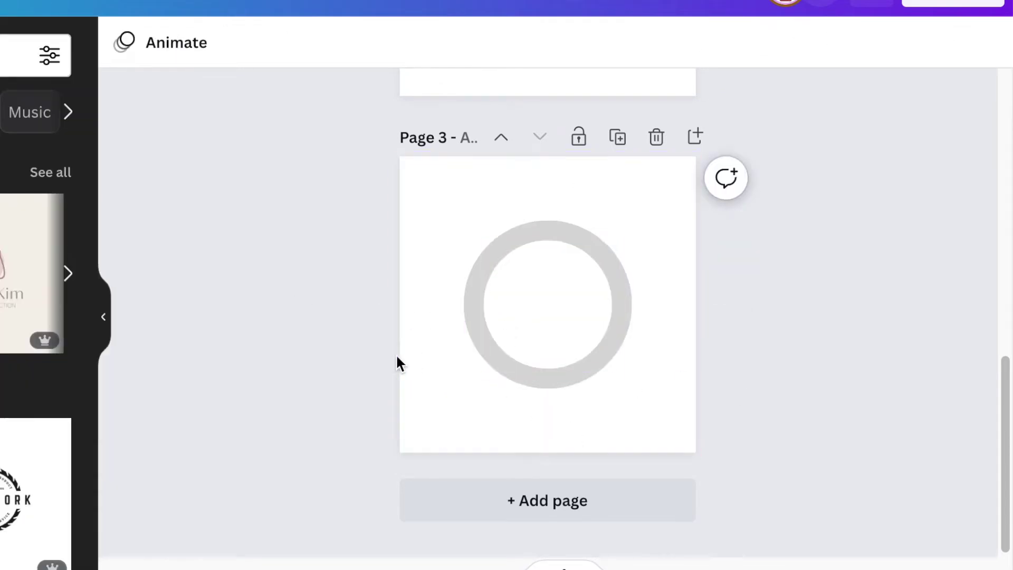
Step: Copy the Megrim PA from page 2 into the ring on page 3 and make it light grey
{"action": "scroll", "coordinate": [580, 233], "scroll_direction": "up", "scroll_amount": 5}
{"action": "left_click", "coordinate": [580, 233]}
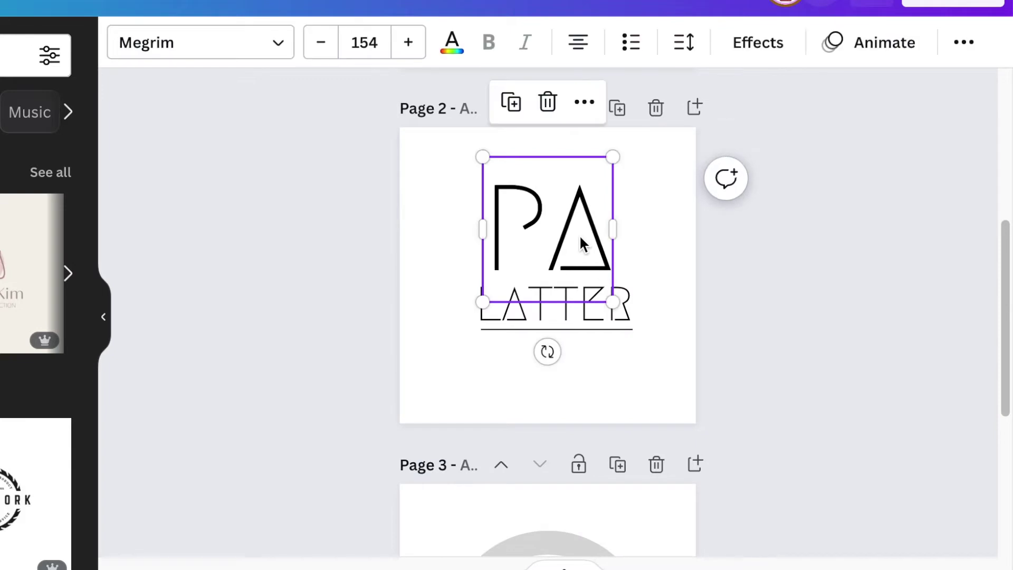
{"action": "scroll", "coordinate": [309, 311], "scroll_direction": "down", "scroll_amount": 5}
{"action": "left_click", "coordinate": [443, 333]}
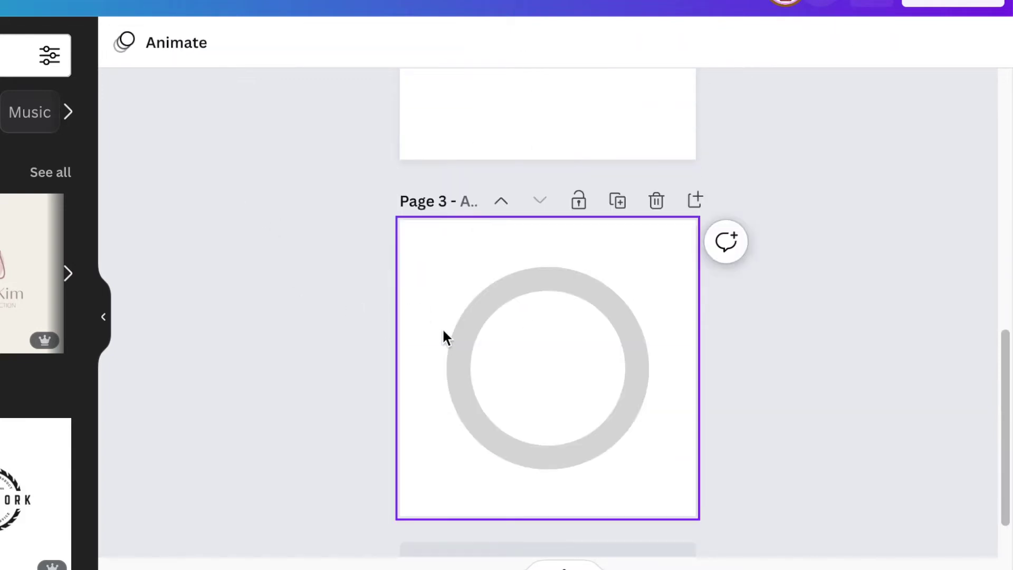
{"action": "key", "text": "ctrl+v"}
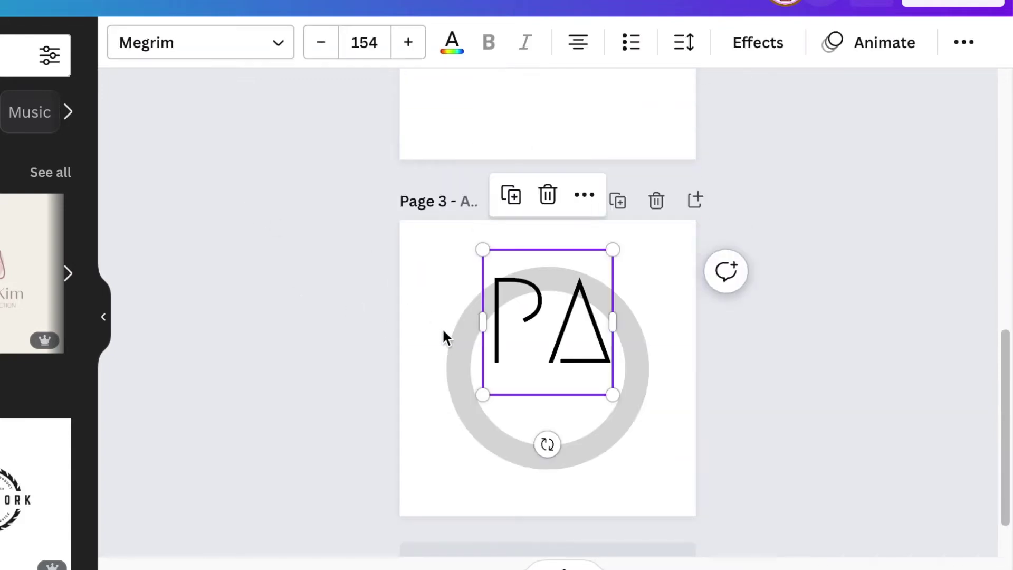
{"action": "left_click", "coordinate": [618, 348]}
{"action": "left_click_drag", "start_coordinate": [569, 332], "coordinate": [570, 372]}
{"action": "scroll", "coordinate": [351, 98], "scroll_direction": "down", "scroll_amount": 1}
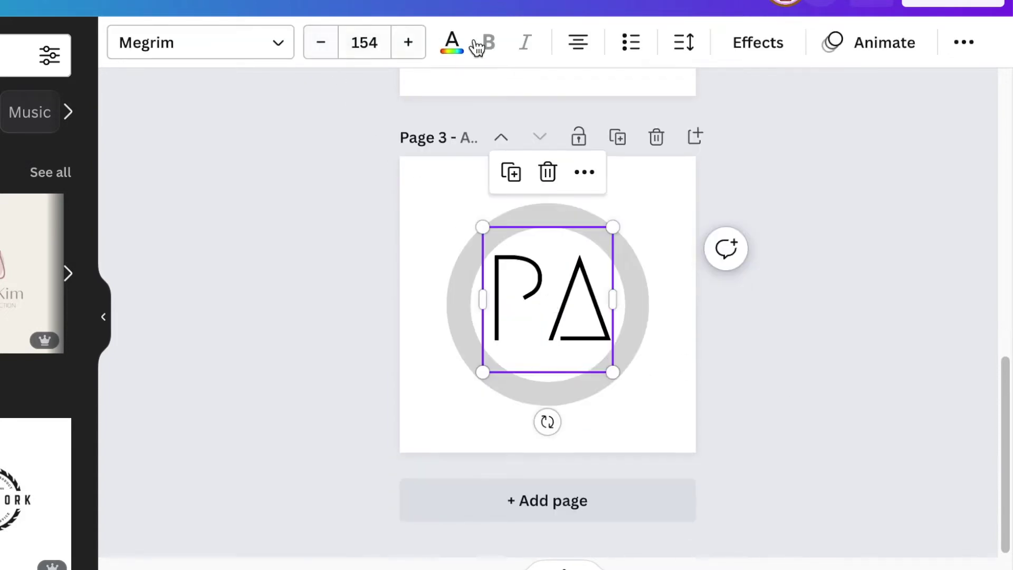
{"action": "left_click", "coordinate": [452, 42]}
{"action": "left_click", "coordinate": [30, 192]}
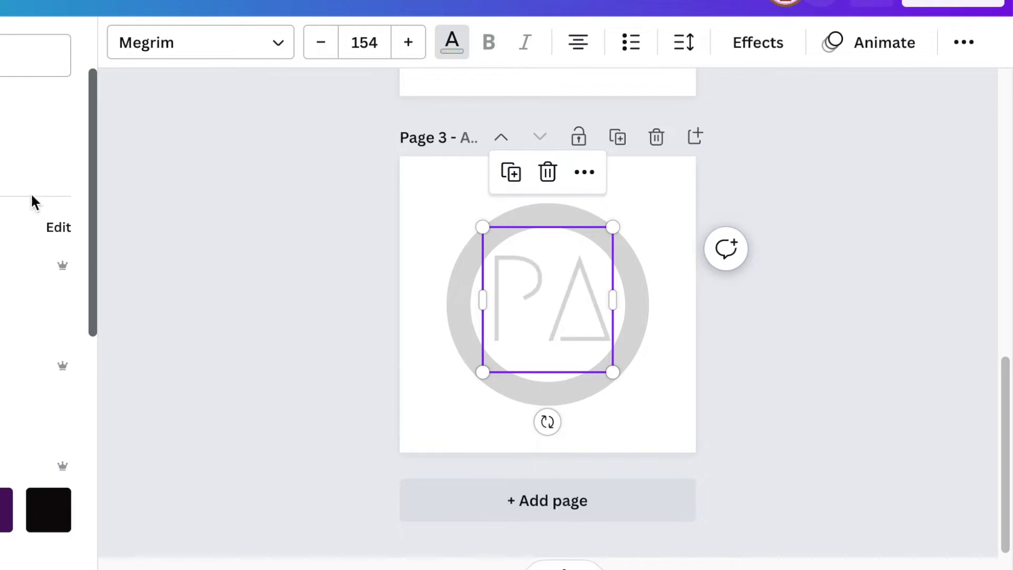
{"action": "left_click", "coordinate": [250, 255]}
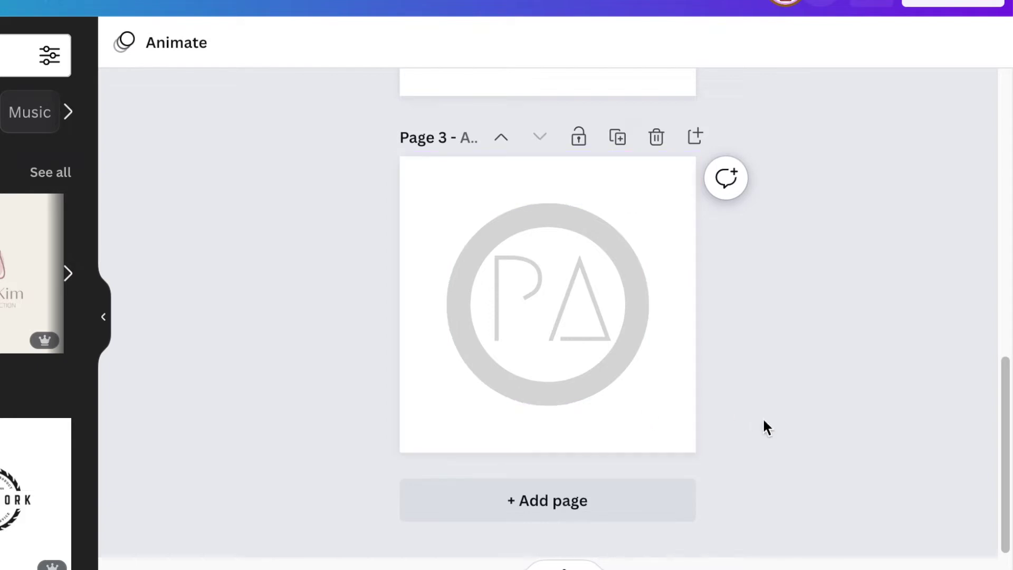
Step: Add a Megrim LATTER text box beneath the PA ring at size 37.5
{"action": "key", "text": "t"}
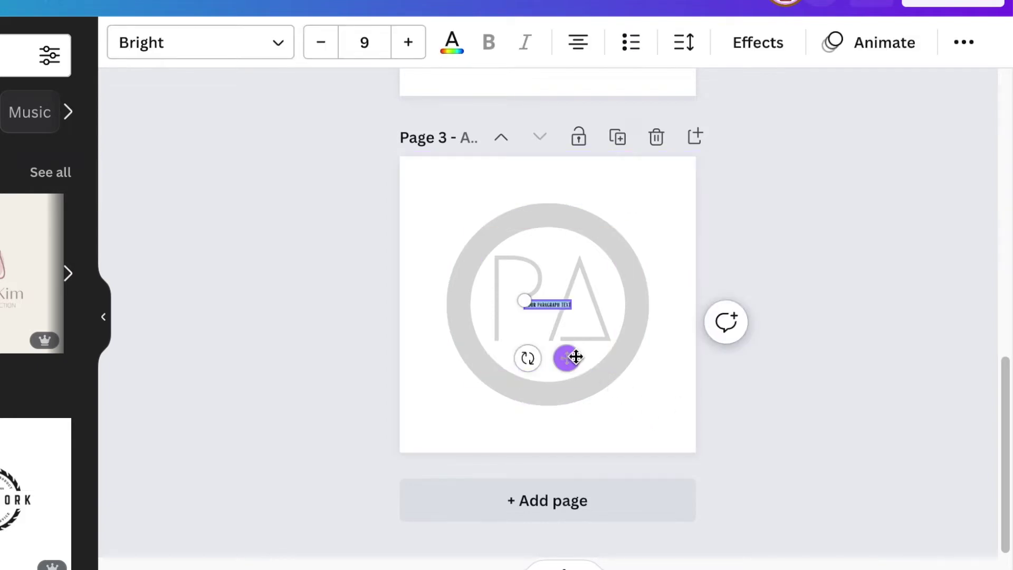
{"action": "left_click_drag", "start_coordinate": [565, 357], "coordinate": [638, 467]}
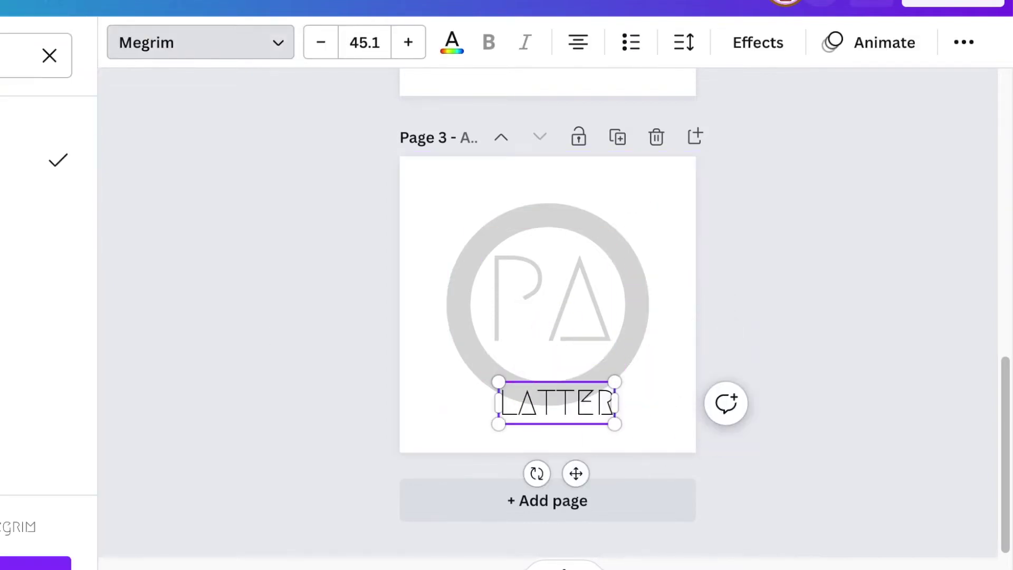
{"action": "scroll", "coordinate": [548, 316], "scroll_direction": "up", "scroll_amount": 5}
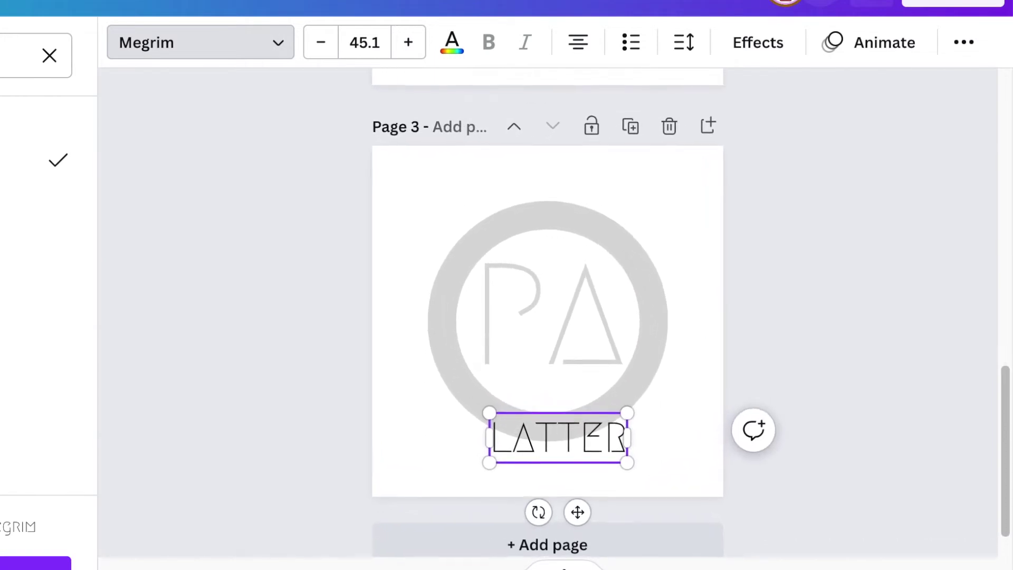
{"action": "scroll", "coordinate": [791, 441], "scroll_direction": "down", "scroll_amount": 1}
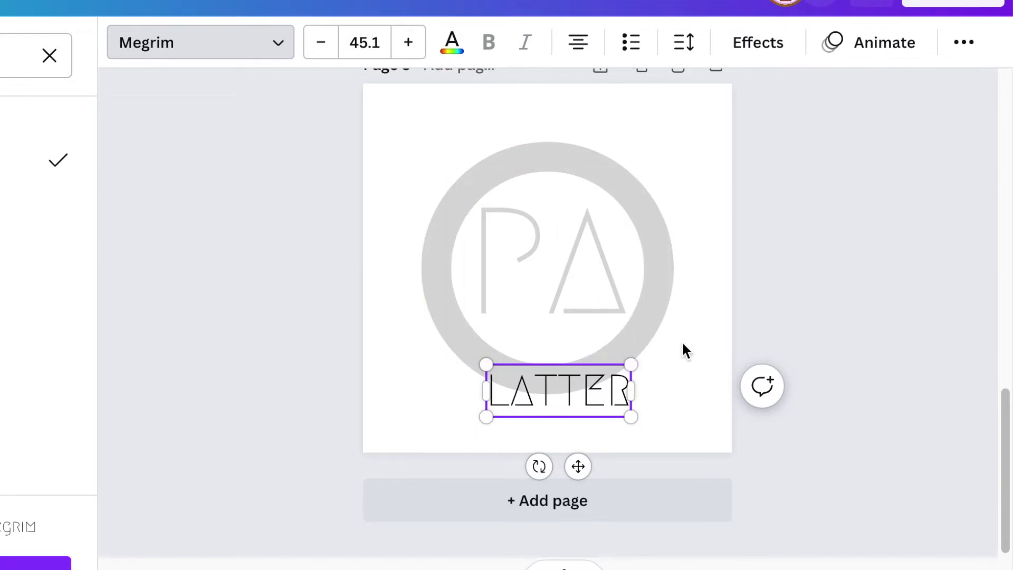
{"action": "key", "text": "ctrl+z"}
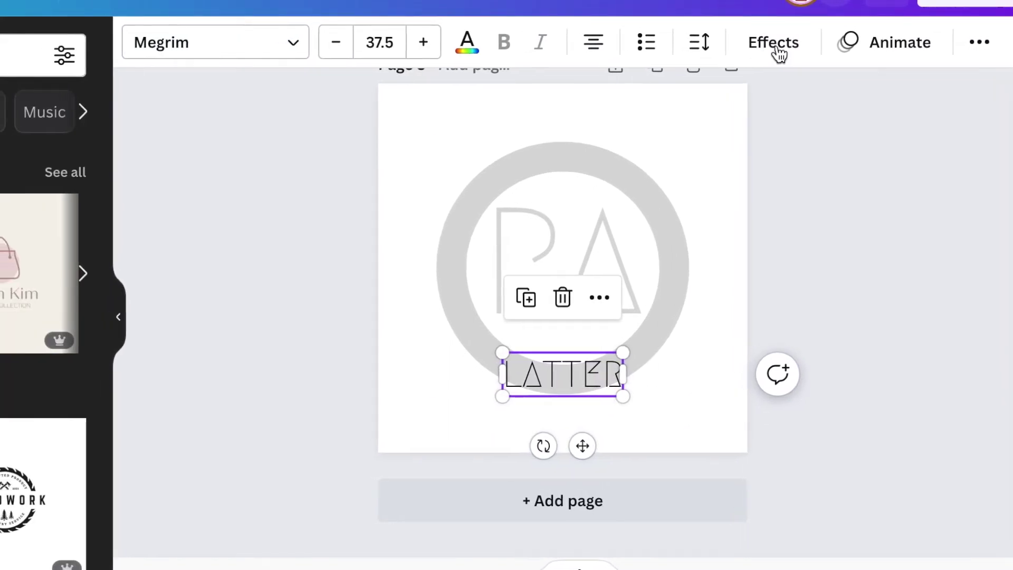
Step: Add a white Background effect behind the LATTER text
{"action": "left_click", "coordinate": [791, 48]}
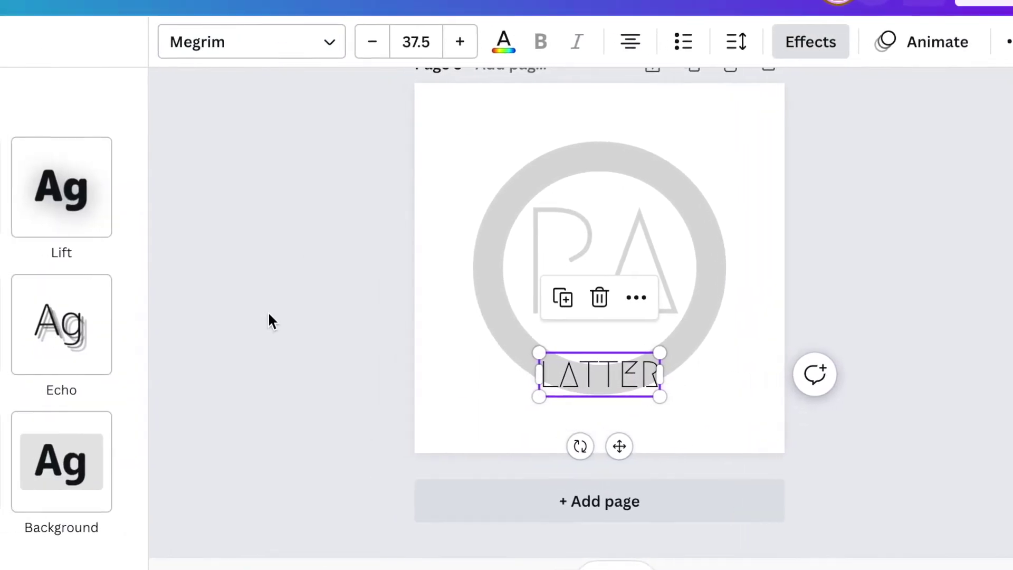
{"action": "left_click", "coordinate": [91, 478]}
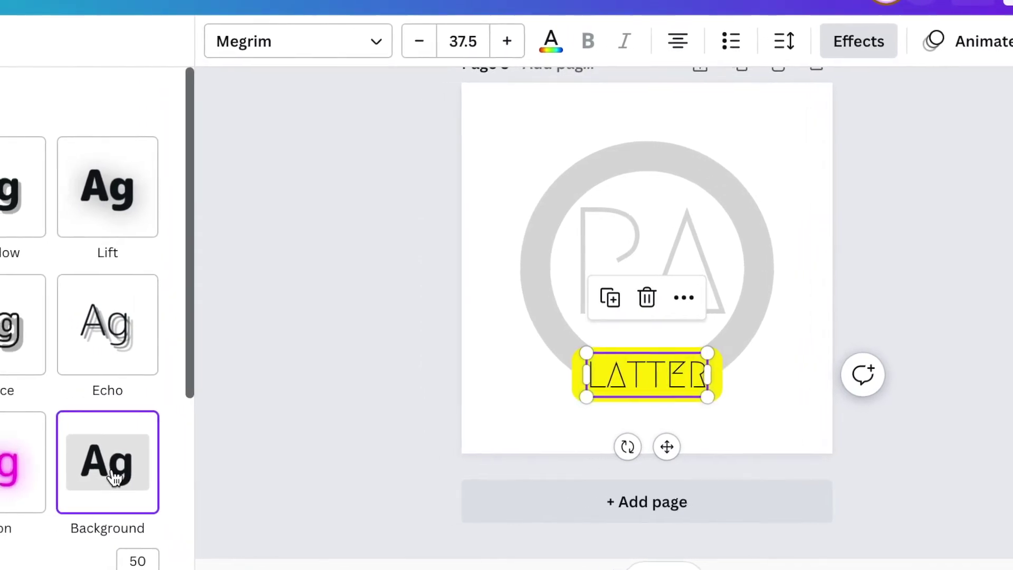
{"action": "scroll", "coordinate": [138, 477], "scroll_direction": "down", "scroll_amount": 5}
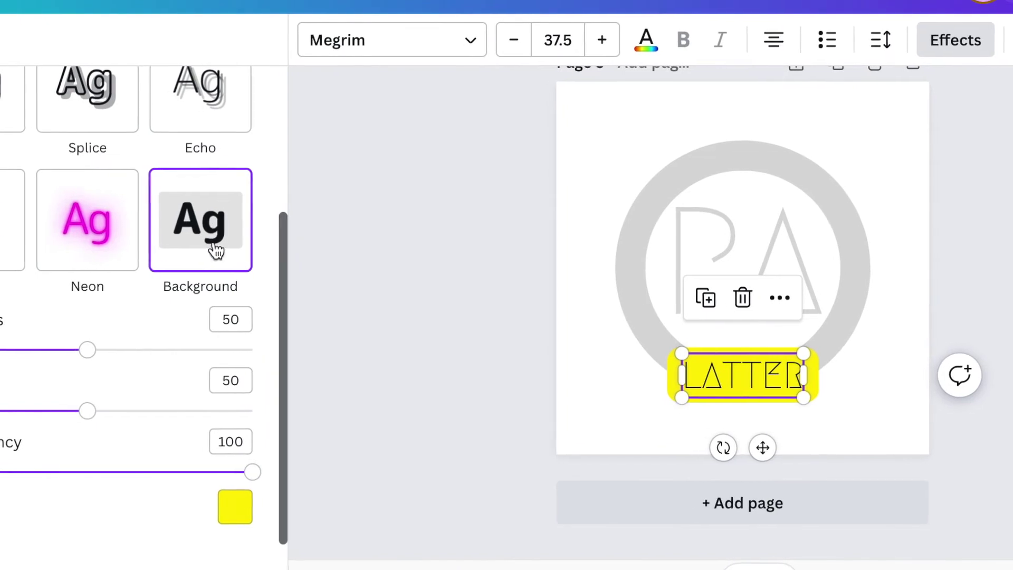
{"action": "scroll", "coordinate": [219, 355], "scroll_direction": "down", "scroll_amount": 3}
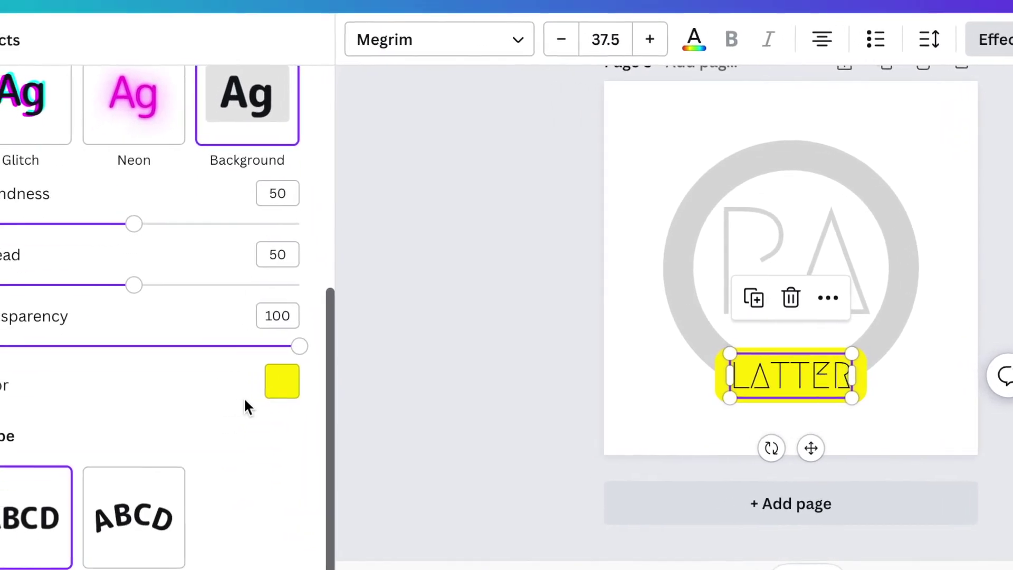
{"action": "left_click", "coordinate": [304, 387]}
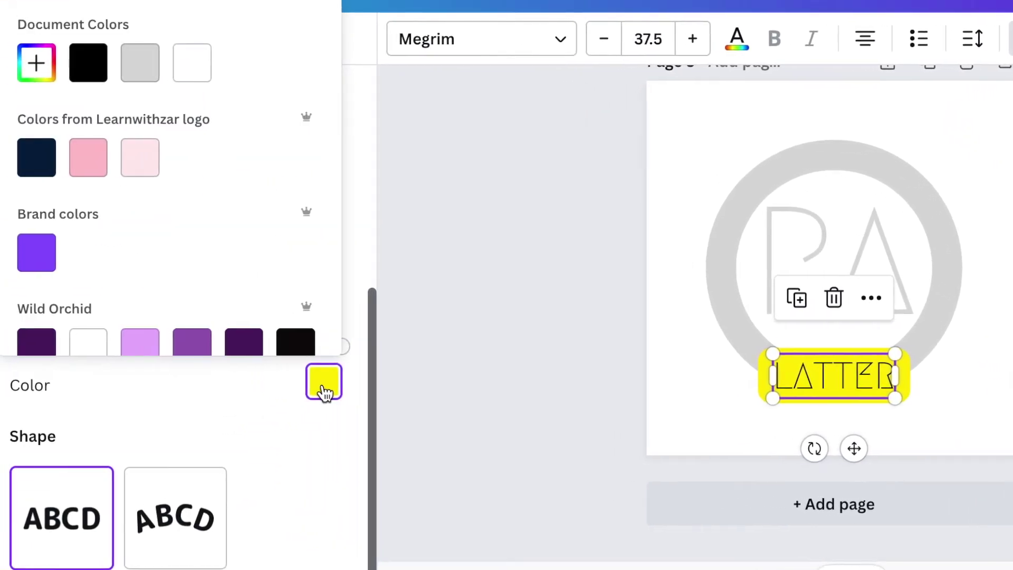
{"action": "left_click", "coordinate": [206, 64]}
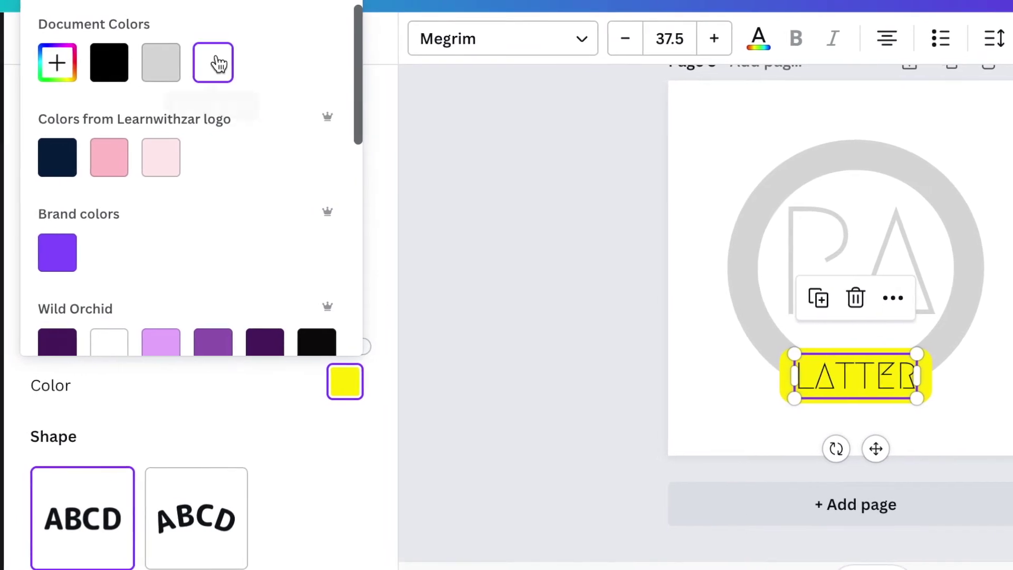
Step: Apply the Curve effect to LATTER at about -87 so it follows the ring's bottom
{"action": "scroll", "coordinate": [264, 244], "scroll_direction": "down", "scroll_amount": 4}
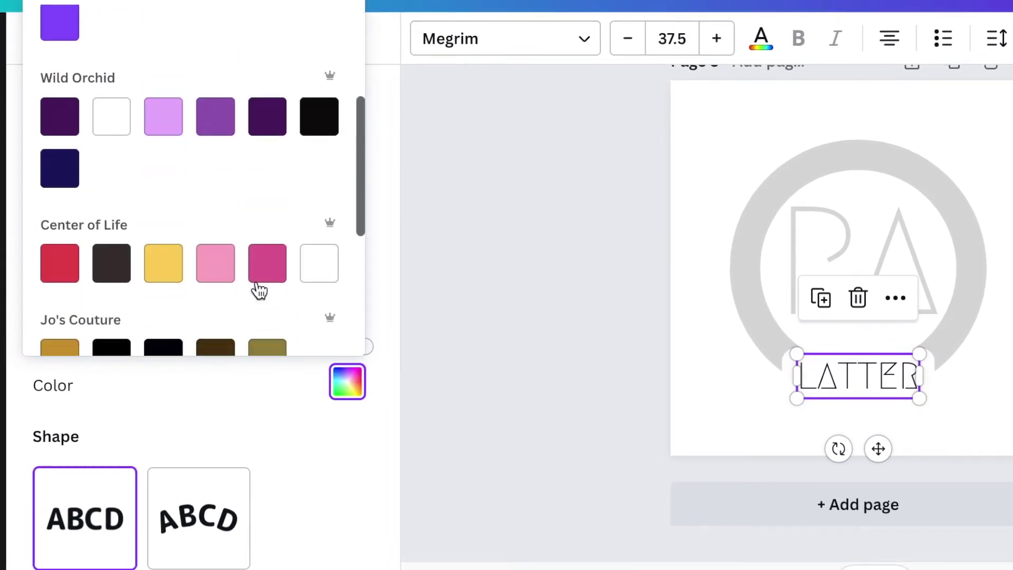
{"action": "left_click", "coordinate": [207, 528]}
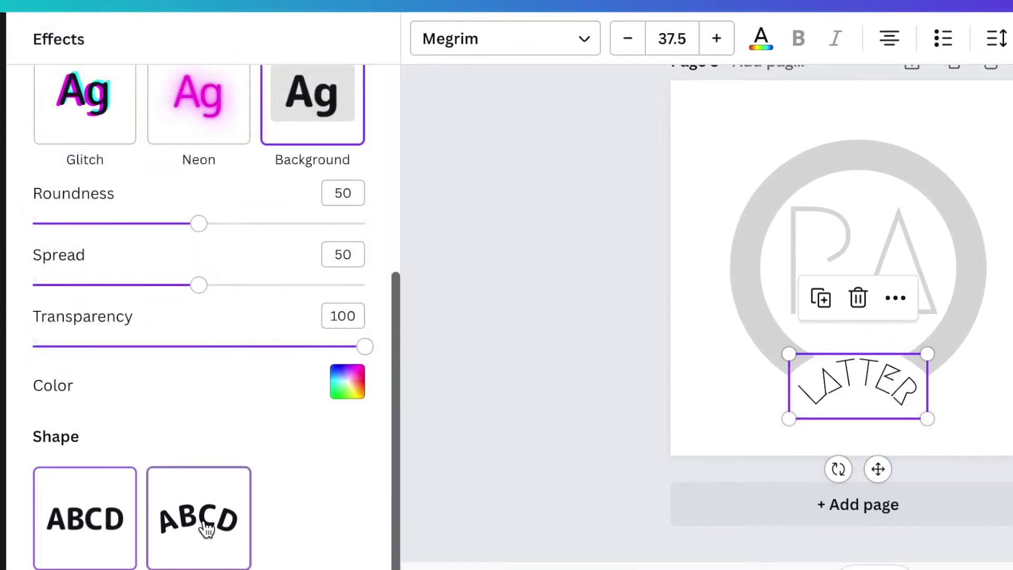
{"action": "scroll", "coordinate": [288, 498], "scroll_direction": "down", "scroll_amount": 1}
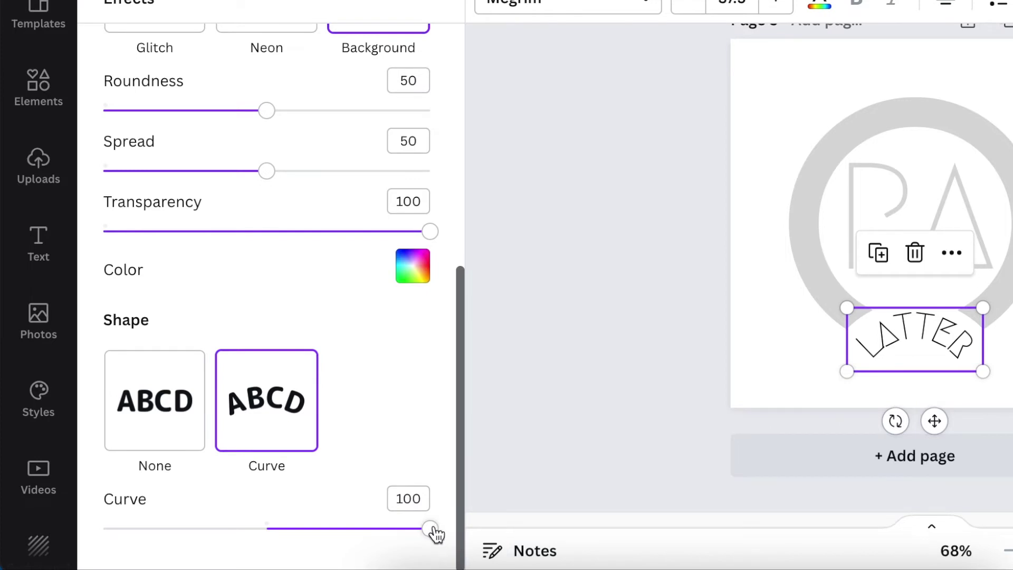
{"action": "left_click_drag", "start_coordinate": [428, 531], "coordinate": [134, 500]}
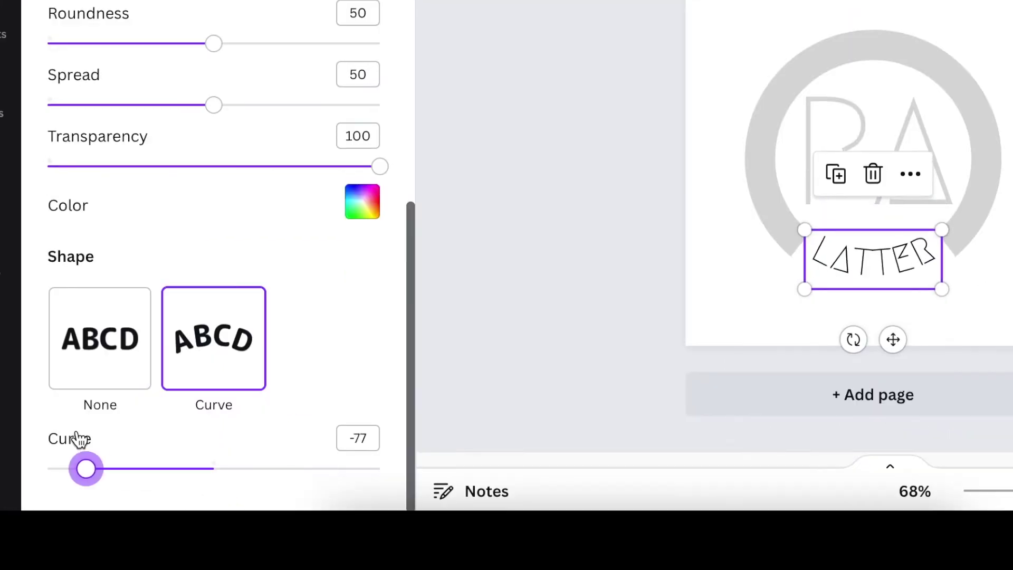
{"action": "mouse_move", "coordinate": [79, 439]}
{"action": "left_mouse_down"}
{"action": "mouse_move", "coordinate": [61, 439]}
{"action": "mouse_move", "coordinate": [71, 439]}
{"action": "left_mouse_up"}
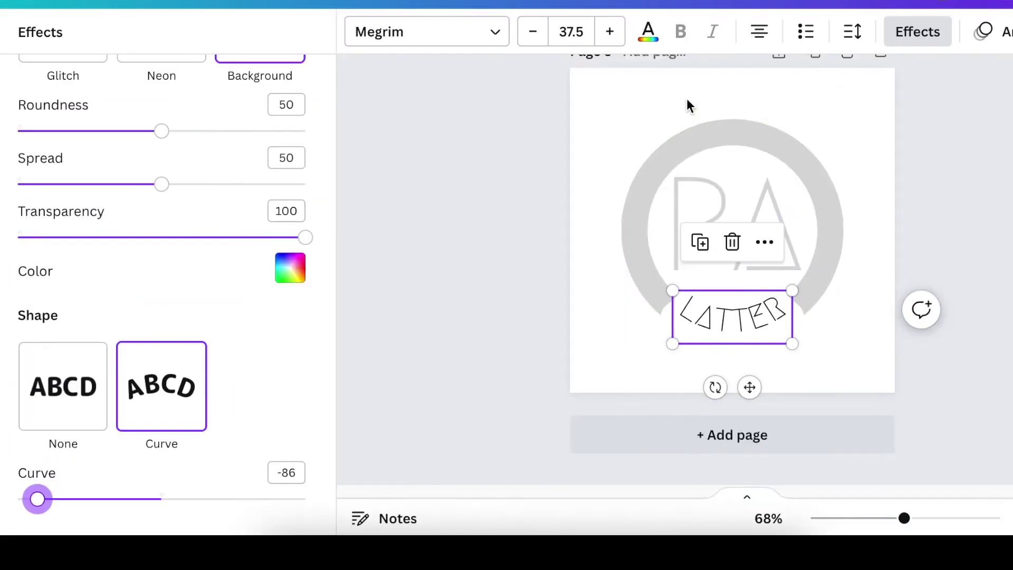
{"action": "left_click", "coordinate": [1007, 364]}
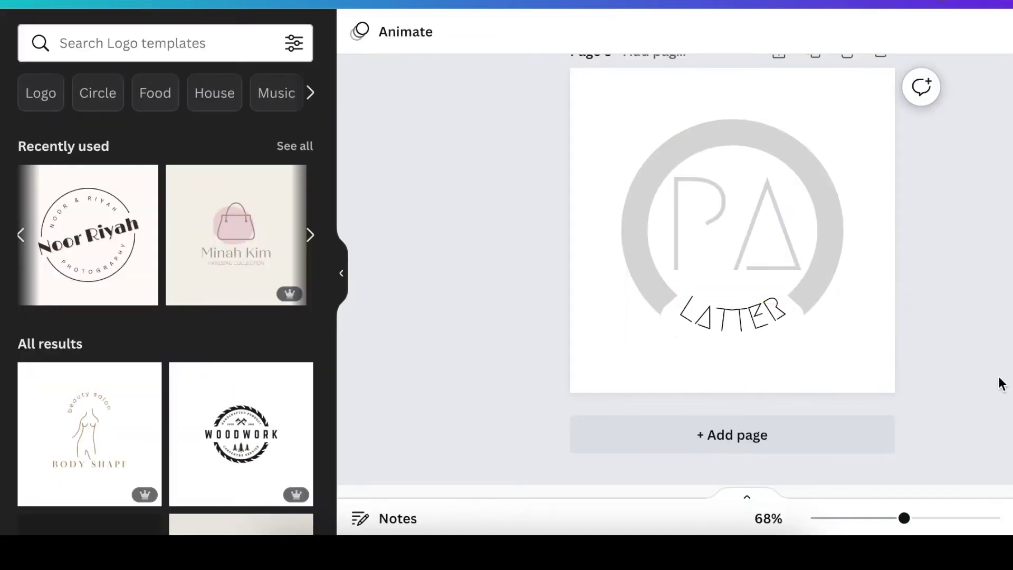
Step: Change the curved LATTER lettering to the light grey document colour of the ring
{"action": "left_click", "coordinate": [760, 327]}
{"action": "left_click", "coordinate": [905, 422]}
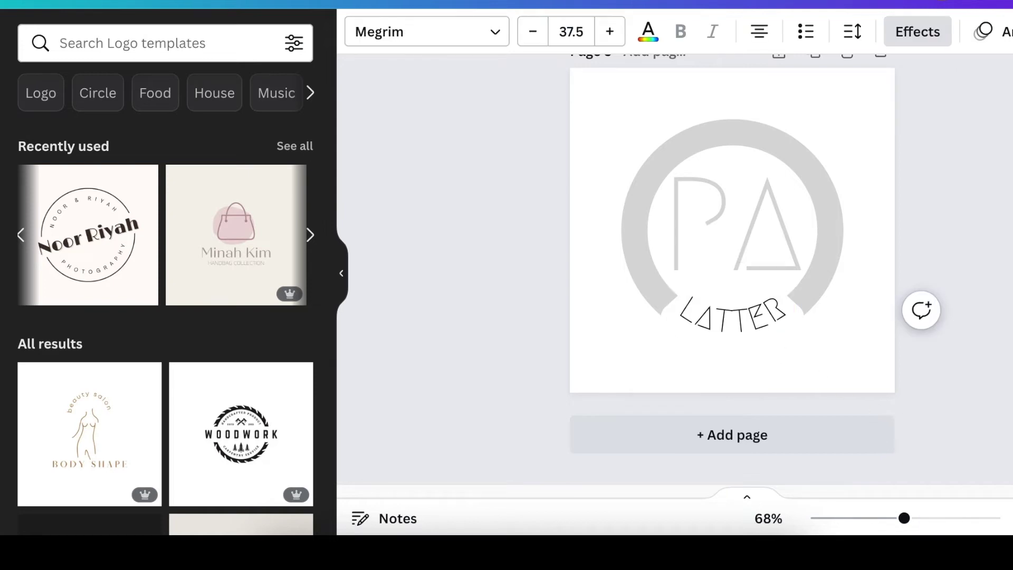
{"action": "left_click", "coordinate": [732, 317]}
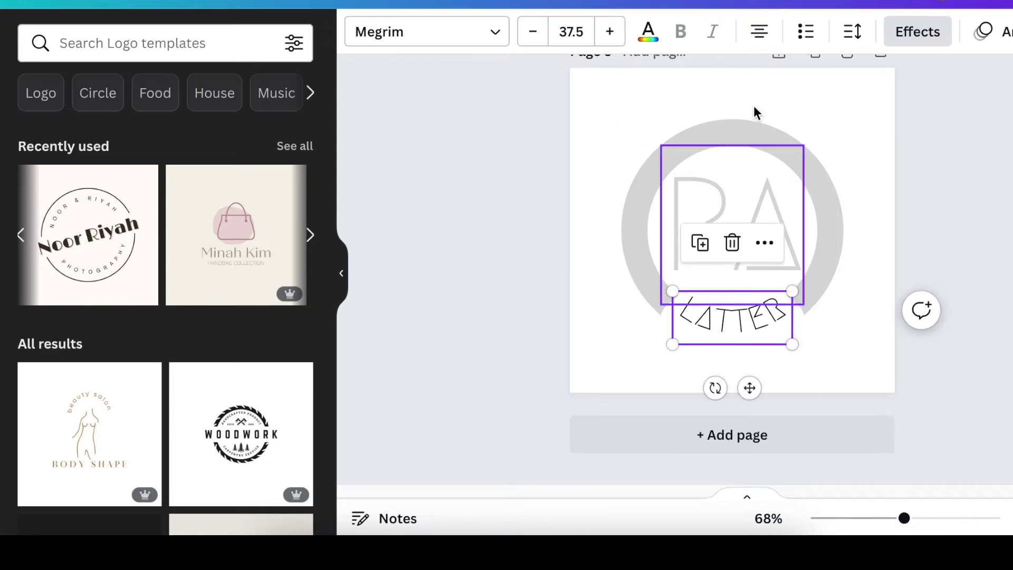
{"action": "left_click", "coordinate": [648, 35]}
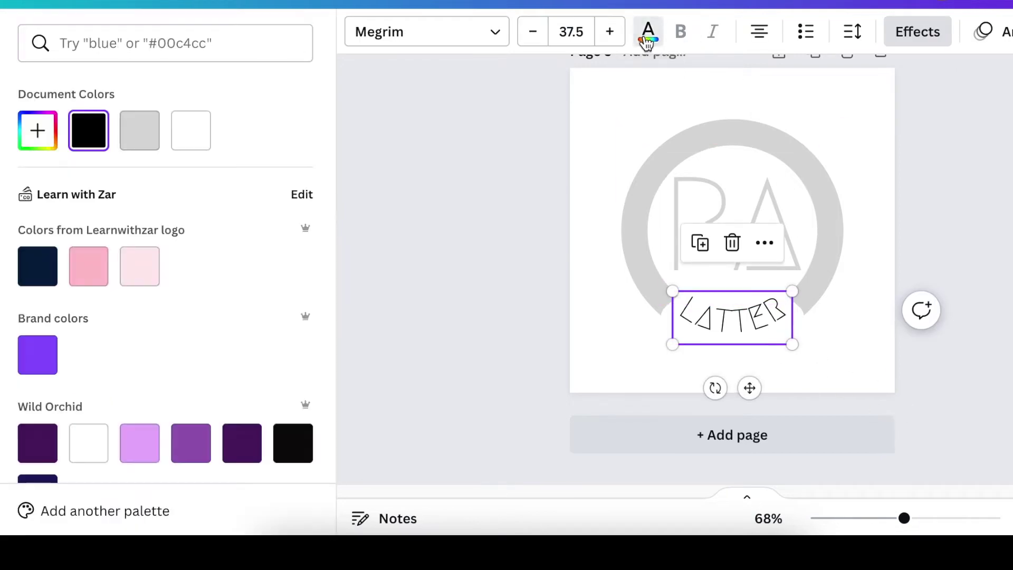
{"action": "left_click", "coordinate": [139, 130]}
{"action": "key", "text": "Escape"}
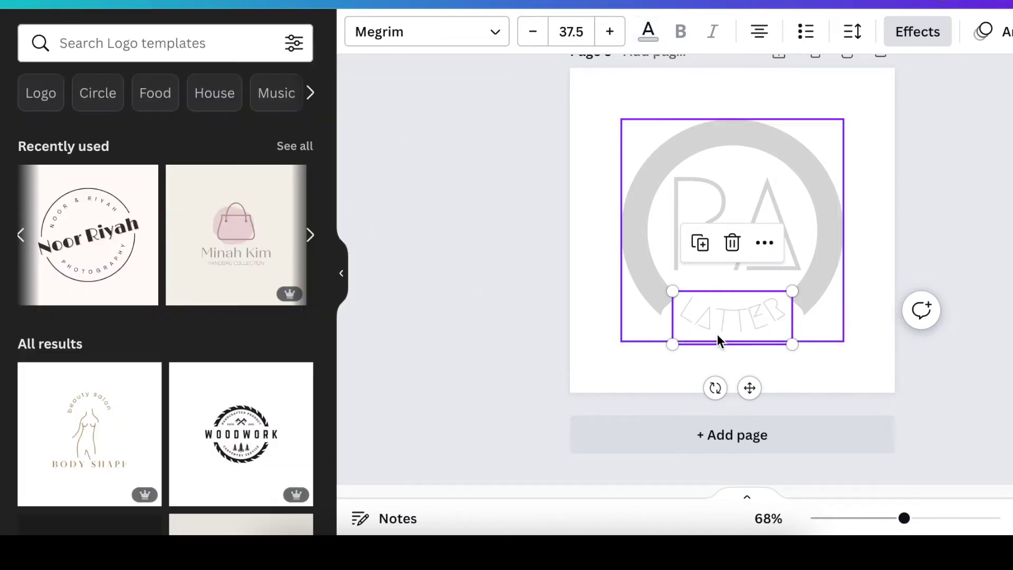
{"action": "left_click", "coordinate": [756, 324]}
Step: Drop the Roundness of LATTER's white Background effect to 0, then deselect the text
{"action": "left_click", "coordinate": [1002, 386]}
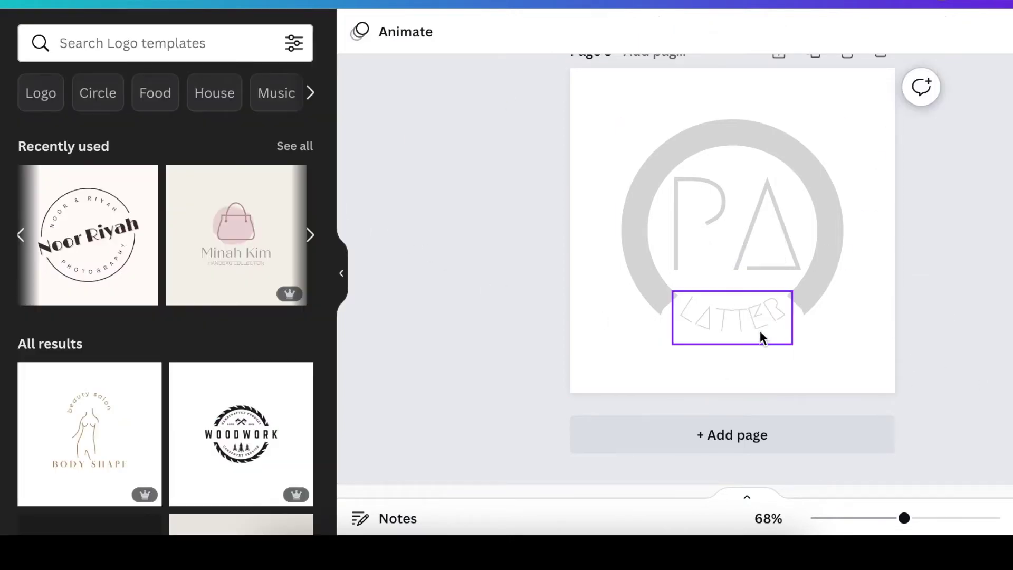
{"action": "left_click", "coordinate": [760, 330]}
{"action": "left_click", "coordinate": [917, 32]}
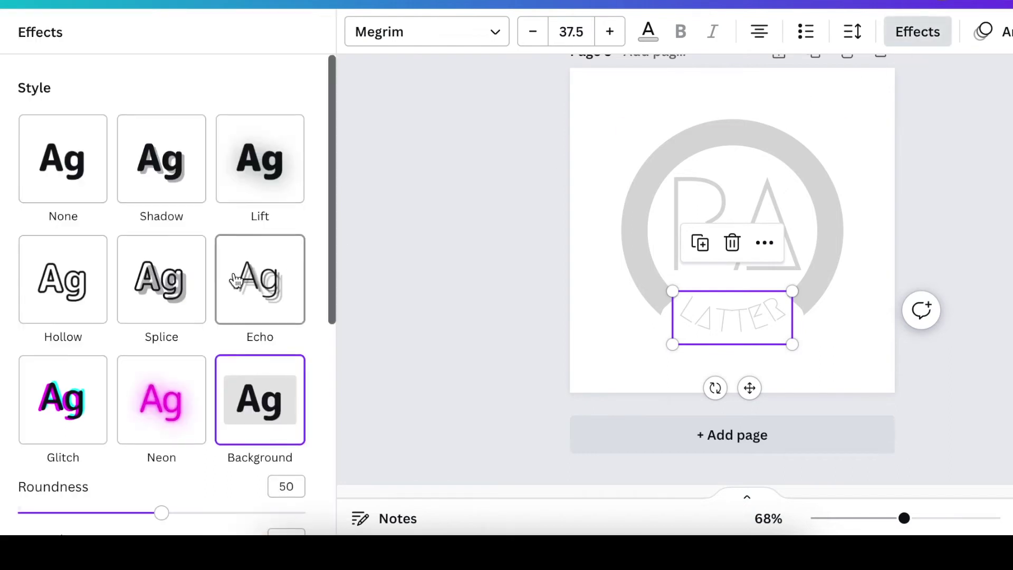
{"action": "scroll", "coordinate": [228, 289], "scroll_direction": "down", "scroll_amount": 5}
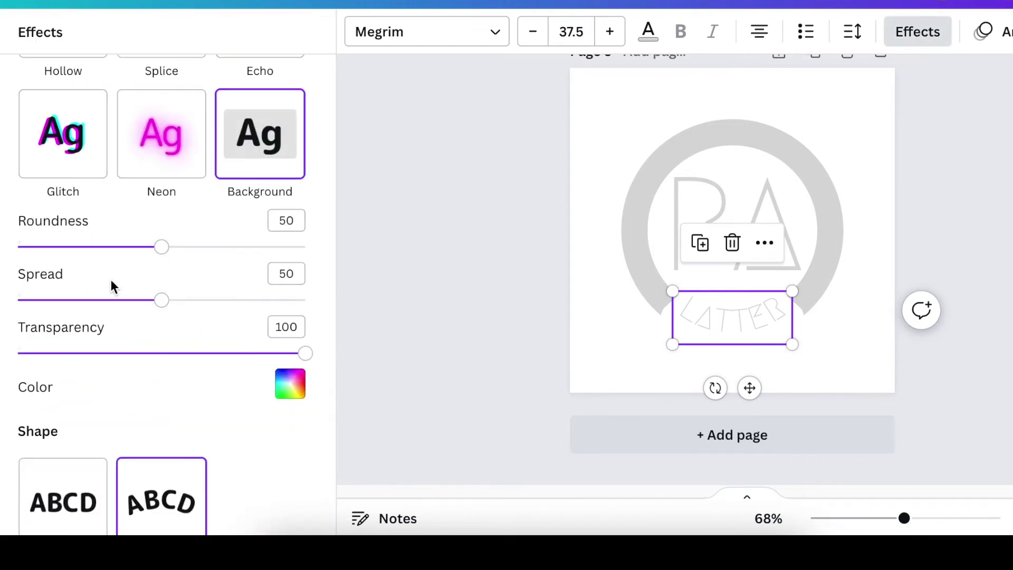
{"action": "left_click_drag", "start_coordinate": [164, 251], "coordinate": [21, 249]}
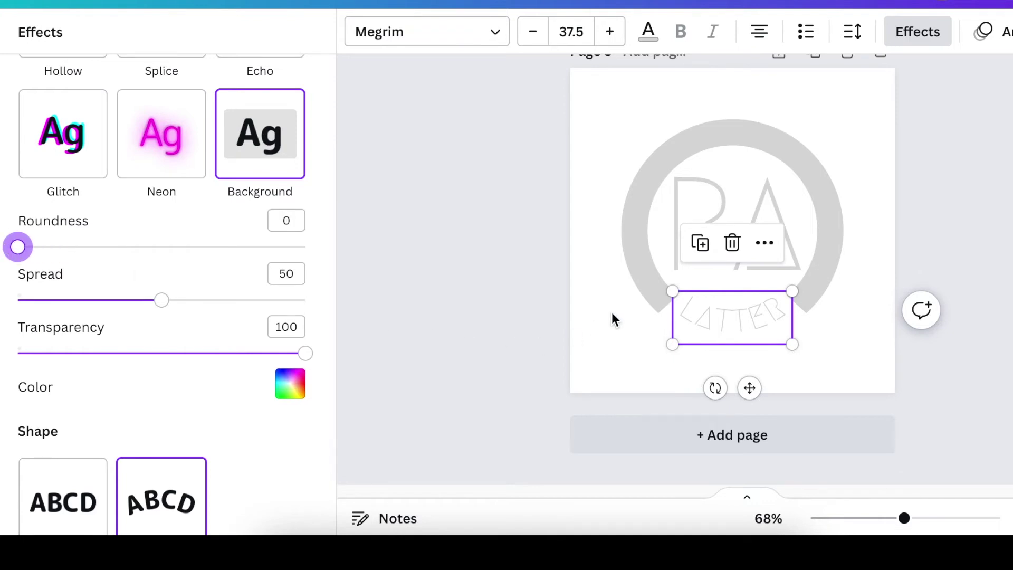
{"action": "key", "text": "Escape"}
{"action": "left_click", "coordinate": [954, 376]}
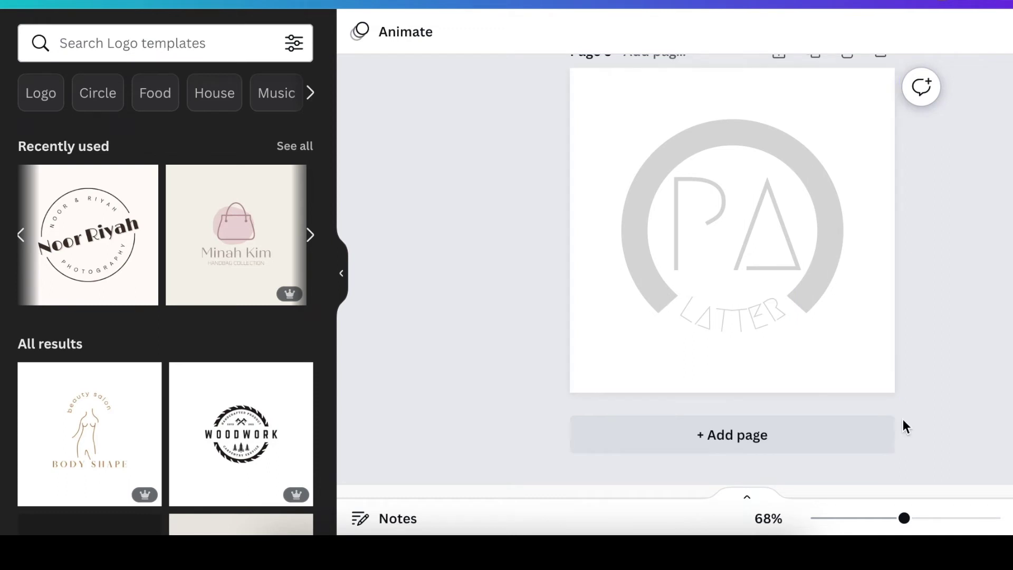
{"action": "scroll", "coordinate": [903, 418], "scroll_direction": "up", "scroll_amount": 10}
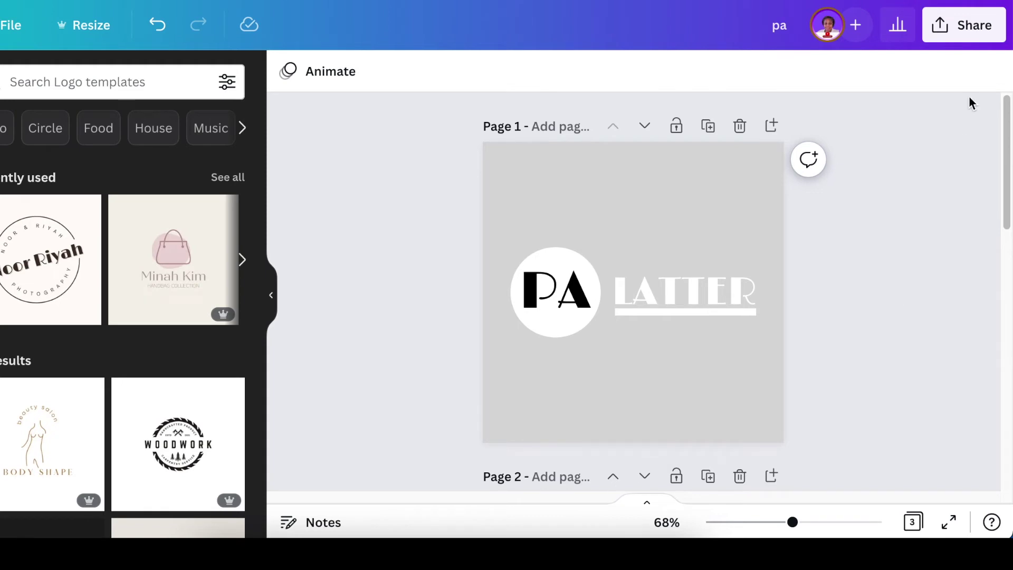
Step: Download only Page 1 as a 500 × 500 px transparent-background PNG
{"action": "left_click", "coordinate": [963, 24]}
{"action": "scroll", "coordinate": [921, 236], "scroll_direction": "down", "scroll_amount": 2}
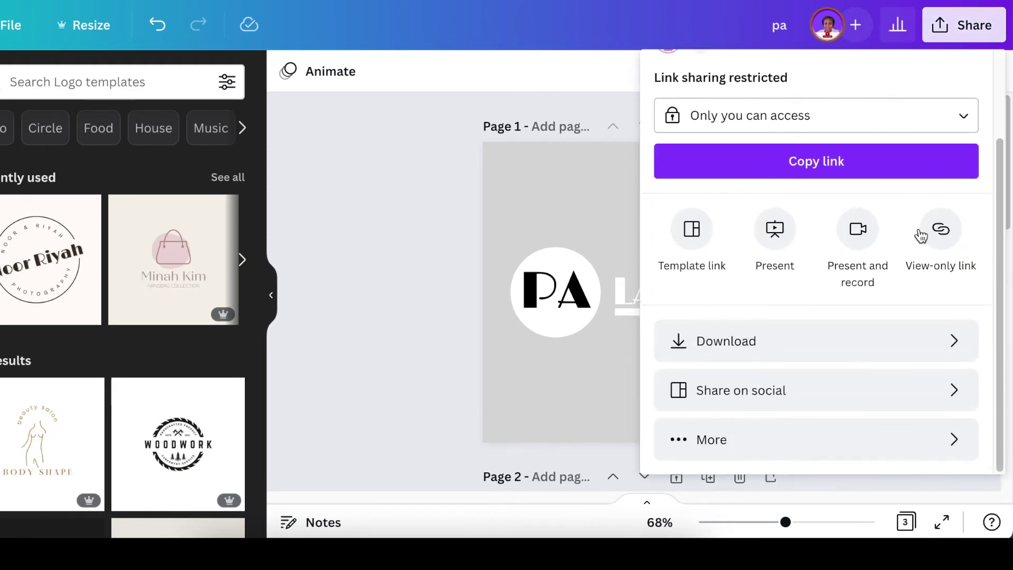
{"action": "left_click", "coordinate": [857, 342]}
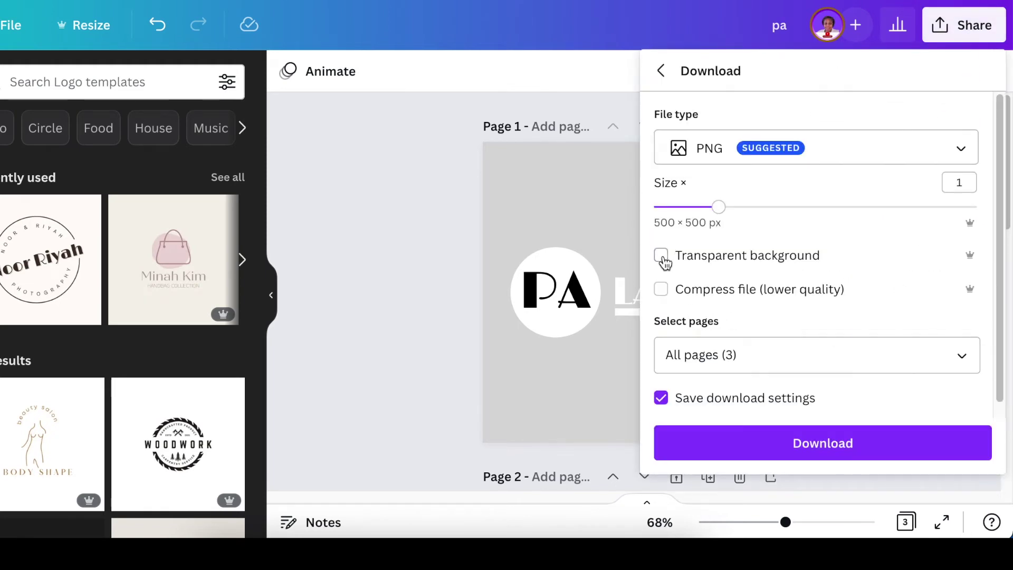
{"action": "scroll", "coordinate": [781, 290], "scroll_direction": "down", "scroll_amount": 1}
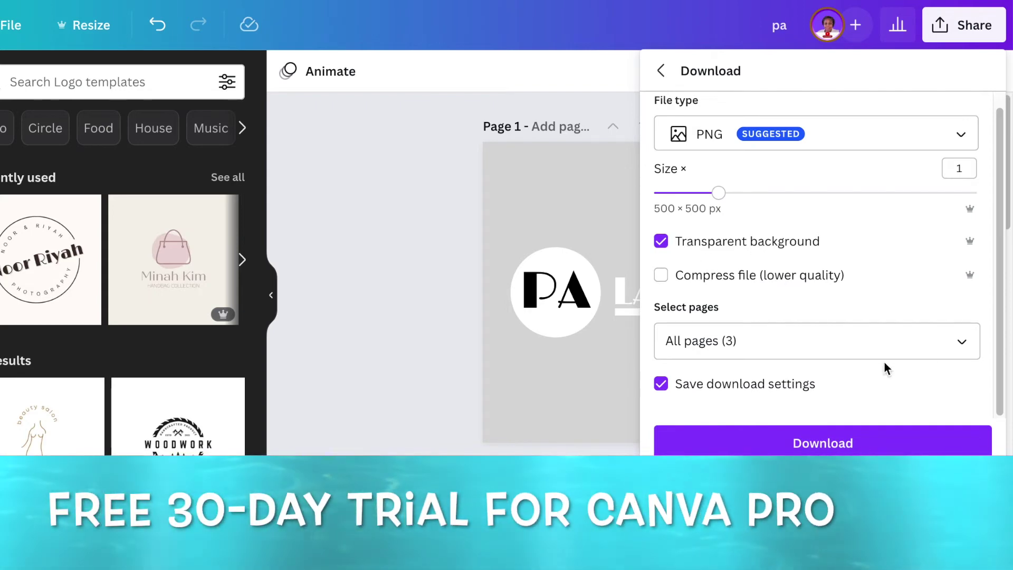
{"action": "left_click", "coordinate": [971, 350]}
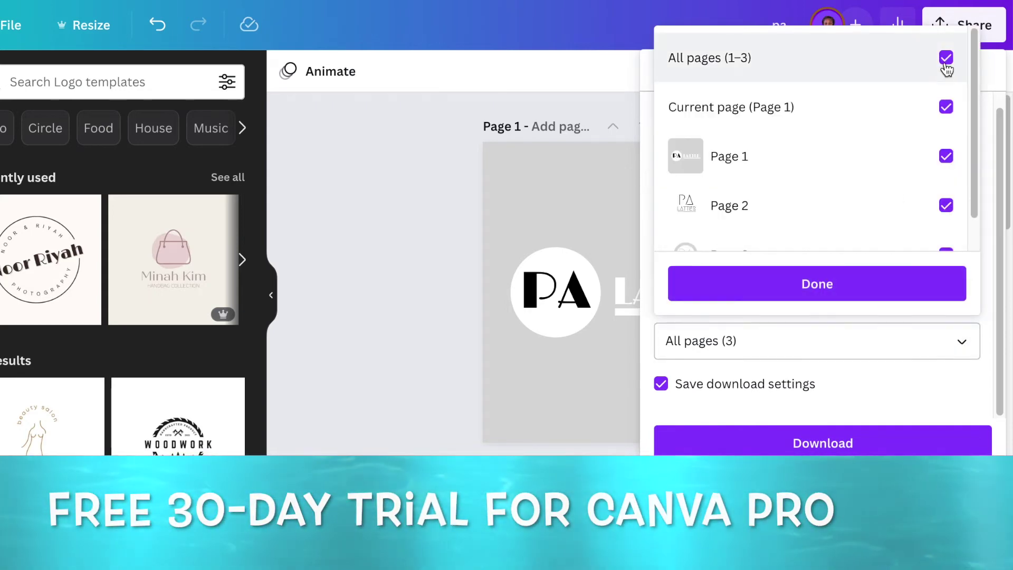
{"action": "left_click", "coordinate": [946, 59]}
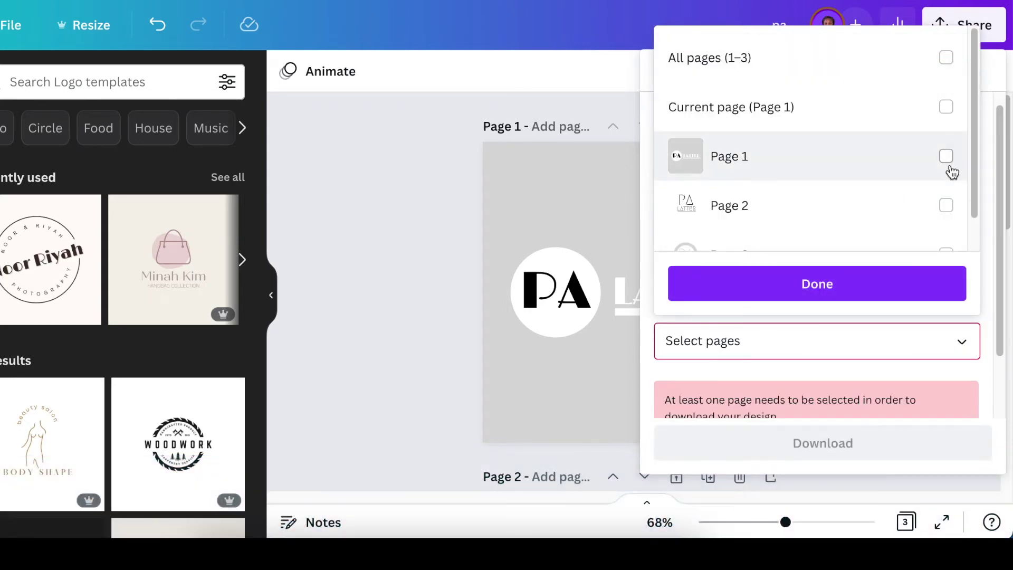
{"action": "left_click", "coordinate": [946, 157]}
{"action": "left_click", "coordinate": [881, 288]}
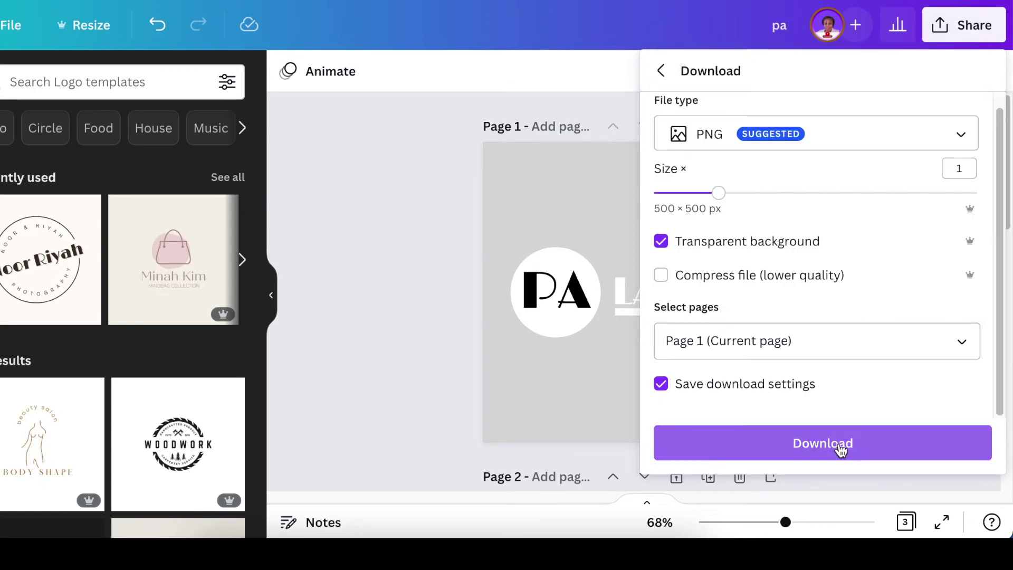
{"action": "left_click", "coordinate": [840, 449]}
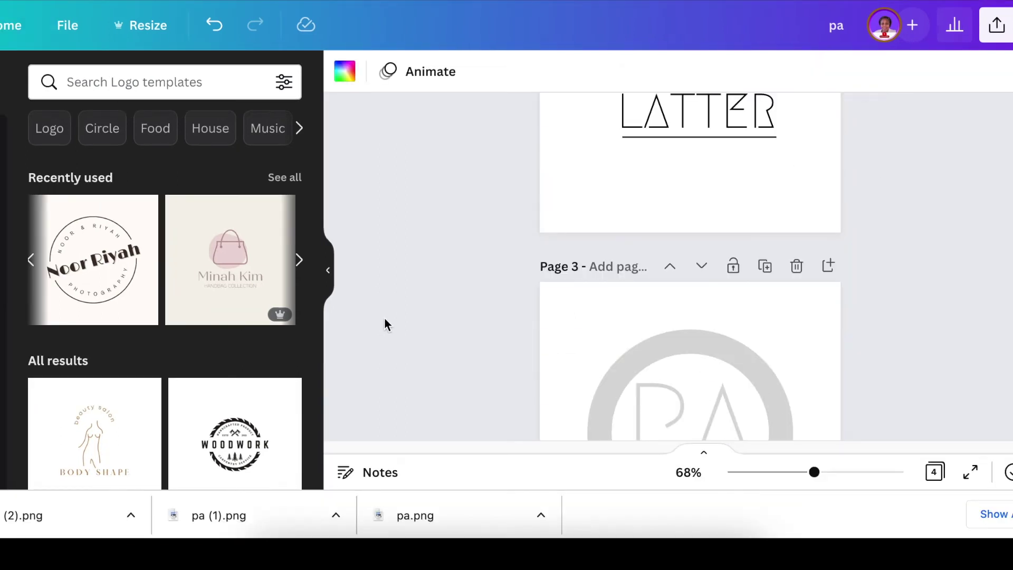
Step: Place the downloaded grey ring logo on page 4, fit it to the page, and apply BG Remover
{"action": "scroll", "coordinate": [384, 317], "scroll_direction": "down", "scroll_amount": 4}
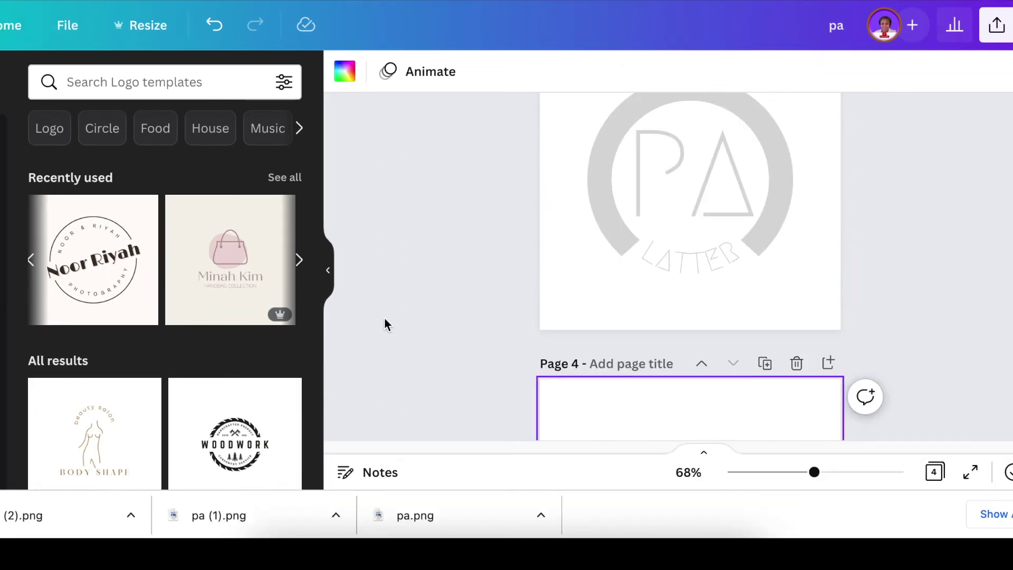
{"action": "scroll", "coordinate": [476, 283], "scroll_direction": "down", "scroll_amount": 2}
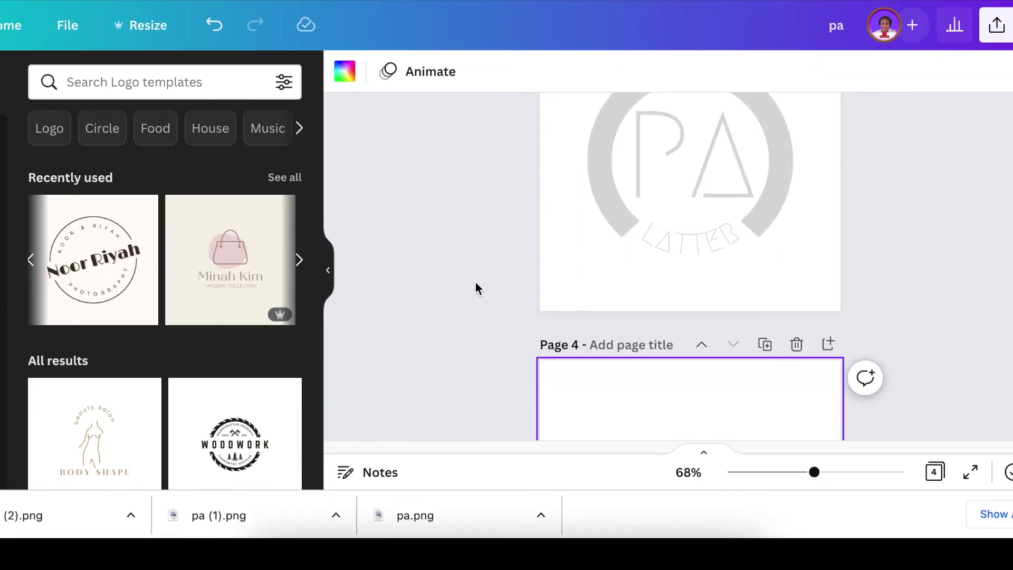
{"action": "scroll", "coordinate": [407, 378], "scroll_direction": "down", "scroll_amount": 2}
{"action": "scroll", "coordinate": [403, 381], "scroll_direction": "down", "scroll_amount": 1}
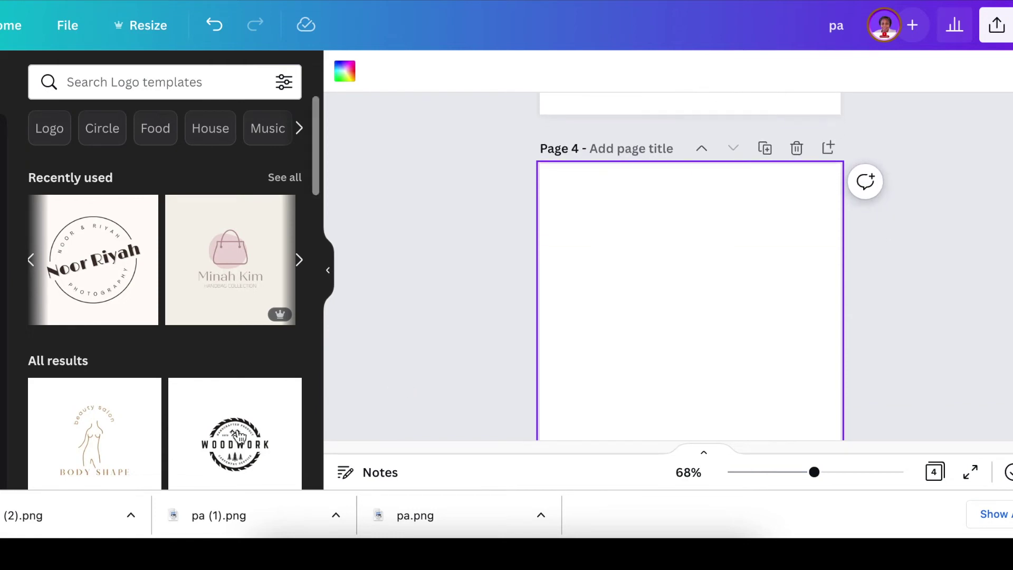
{"action": "left_click_drag", "start_coordinate": [49, 515], "coordinate": [589, 373]}
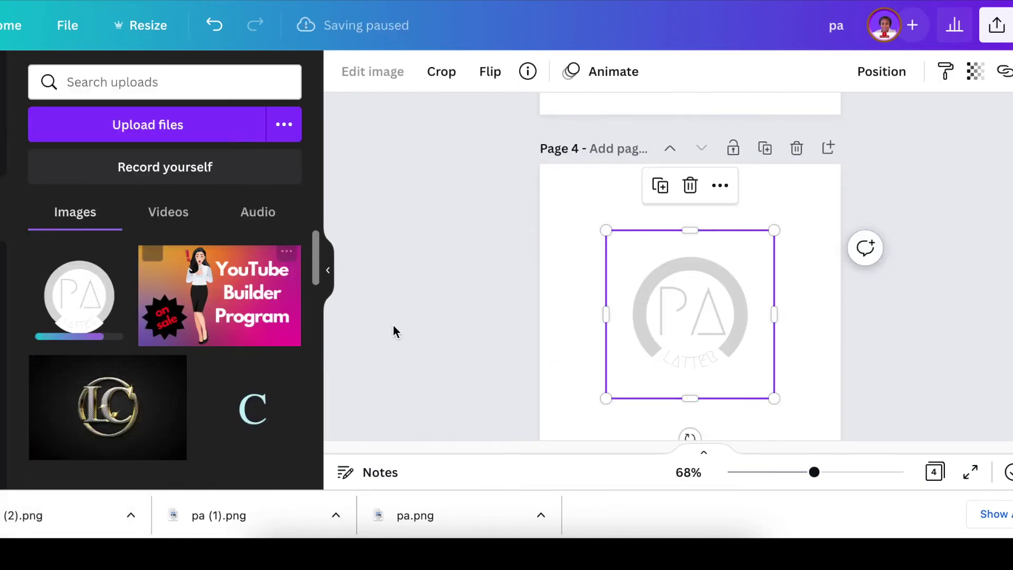
{"action": "scroll", "coordinate": [708, 380], "scroll_direction": "down", "scroll_amount": 2}
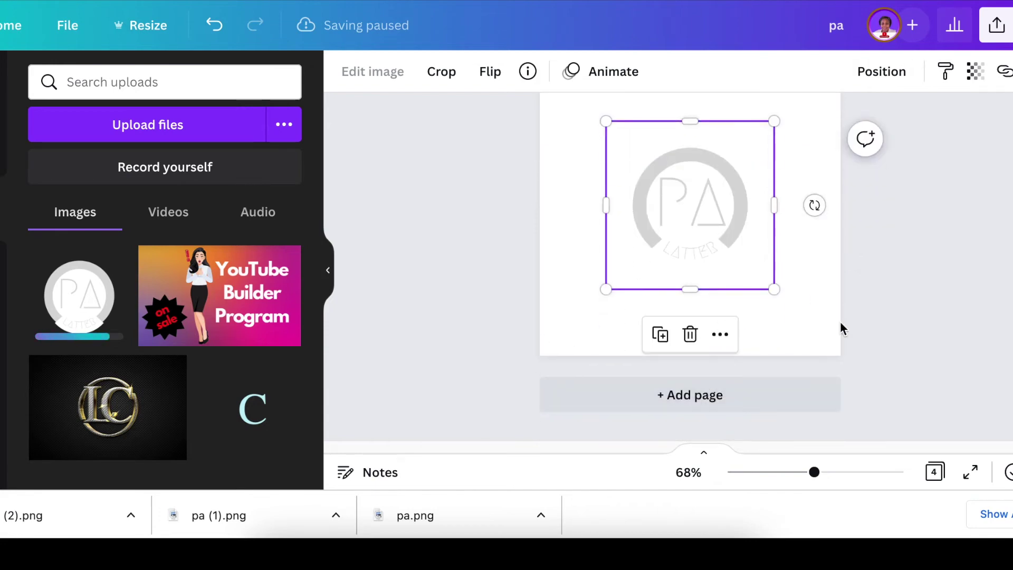
{"action": "scroll", "coordinate": [710, 281], "scroll_direction": "up", "scroll_amount": 1}
{"action": "left_click_drag", "start_coordinate": [712, 280], "coordinate": [552, 201]}
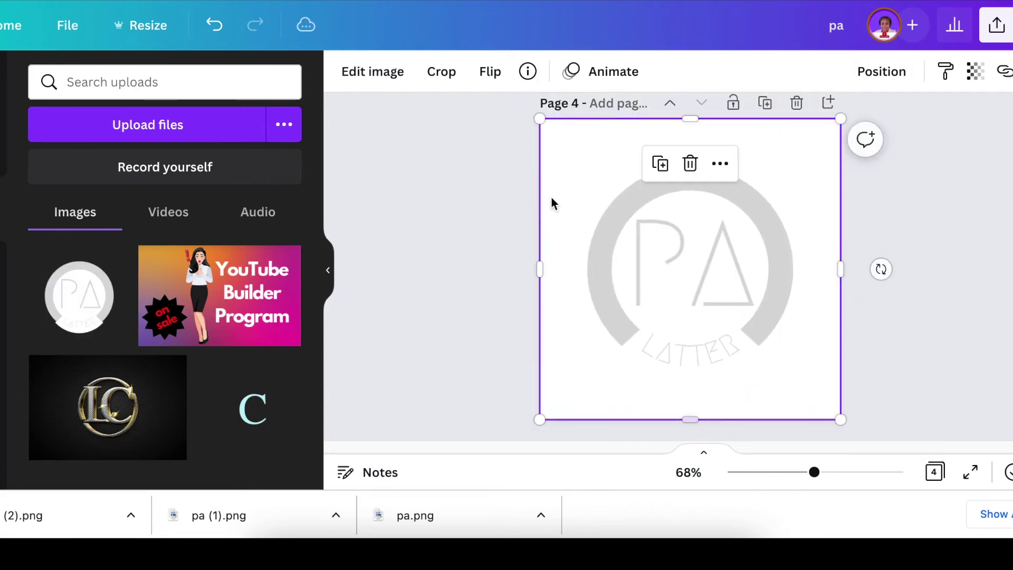
{"action": "left_click", "coordinate": [373, 72]}
{"action": "left_click", "coordinate": [87, 236]}
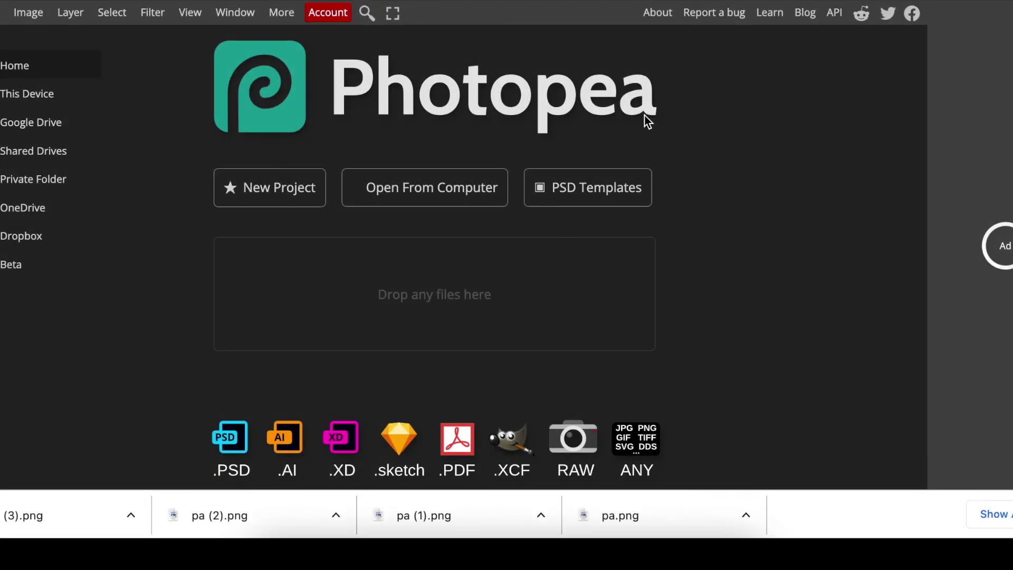
Step: Browse Photopea's PSD Templates filtered to the Mockups category
{"action": "left_click", "coordinate": [436, 198]}
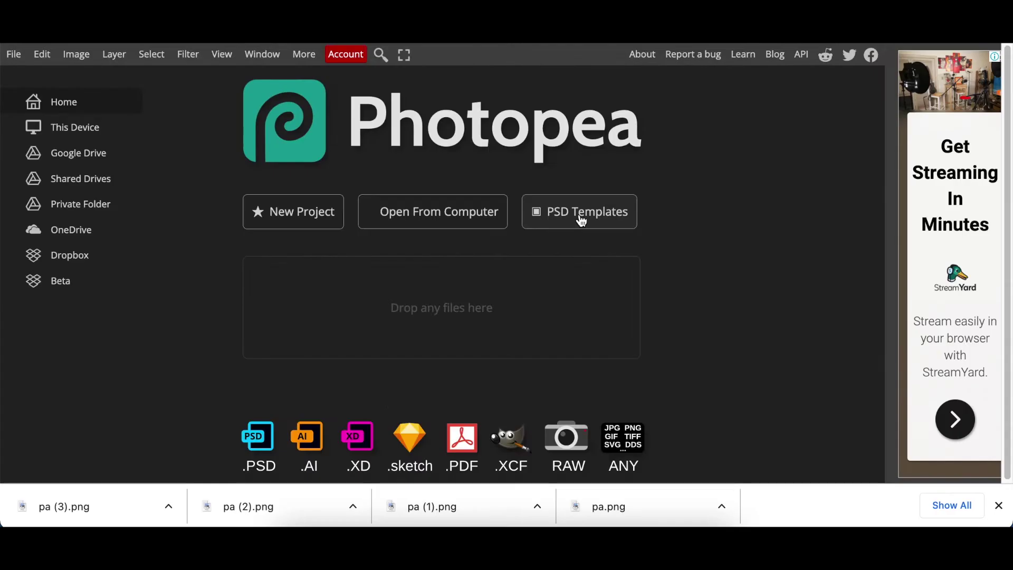
{"action": "left_click", "coordinate": [631, 253]}
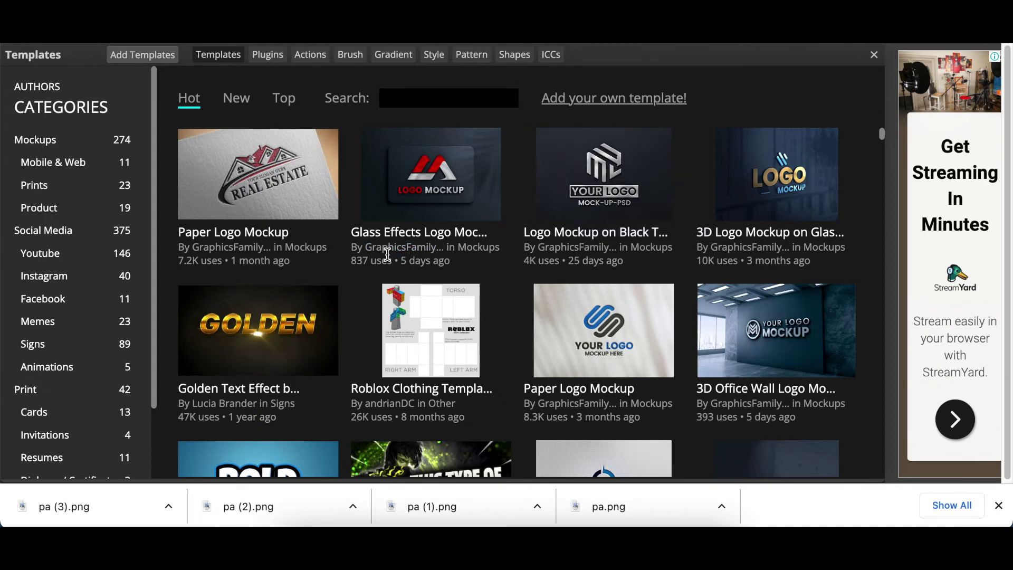
{"action": "left_click", "coordinate": [59, 146]}
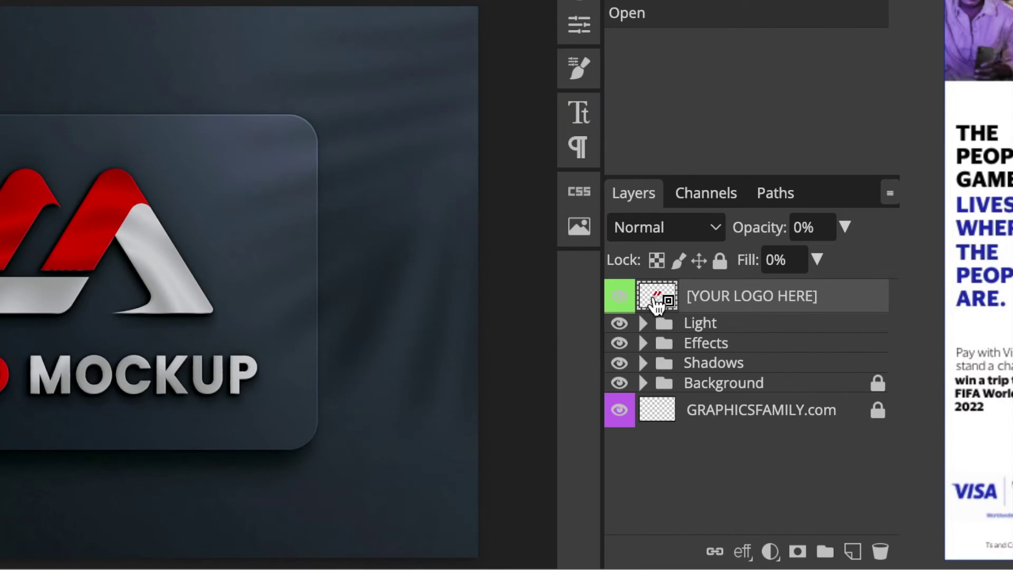
Step: Replace the glass-card placeholder logo with pa (3).png, doubled and centred, and save it back
{"action": "double_click", "coordinate": [655, 300]}
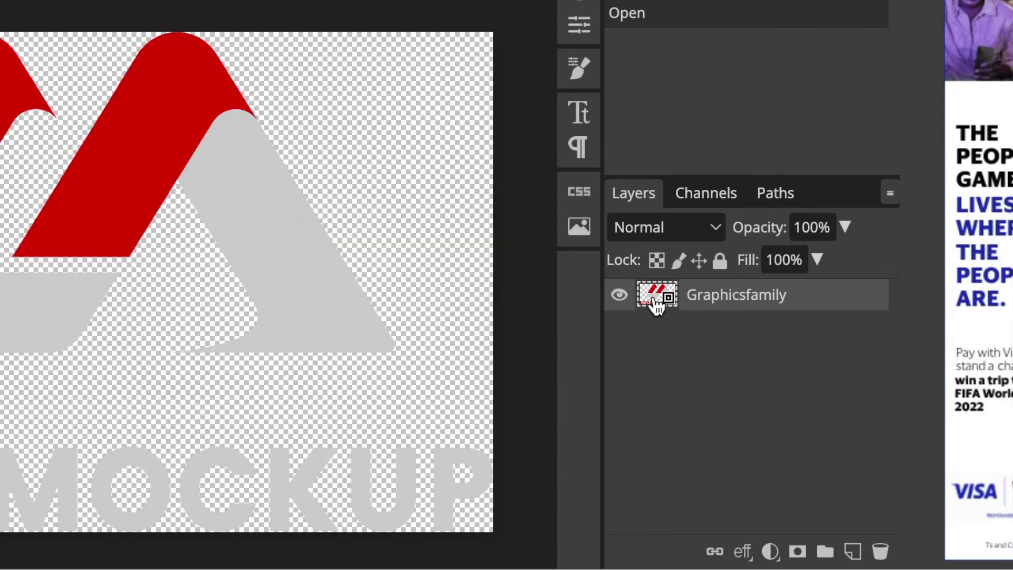
{"action": "left_click", "coordinate": [619, 297]}
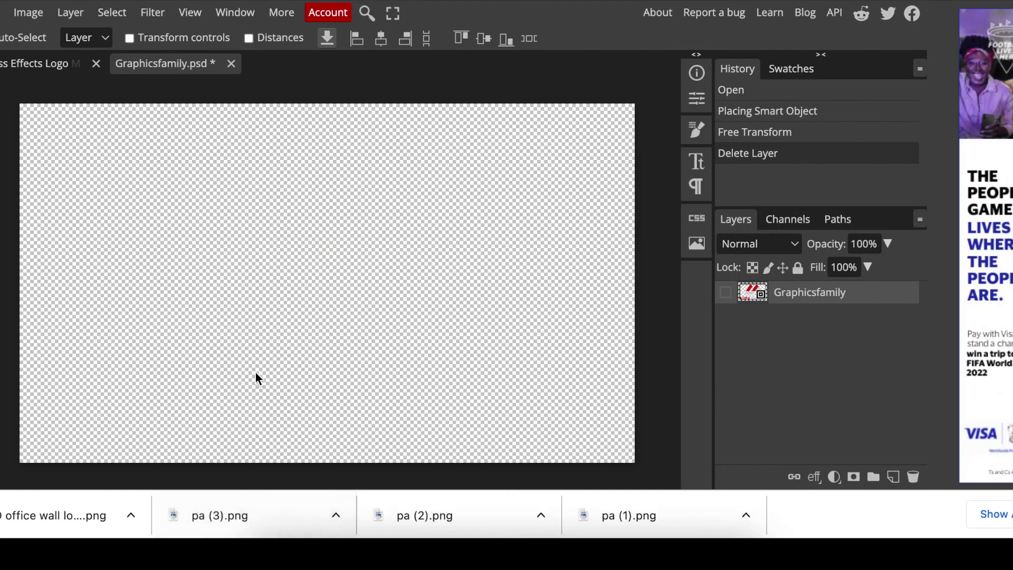
{"action": "left_click_drag", "start_coordinate": [255, 372], "coordinate": [258, 400]}
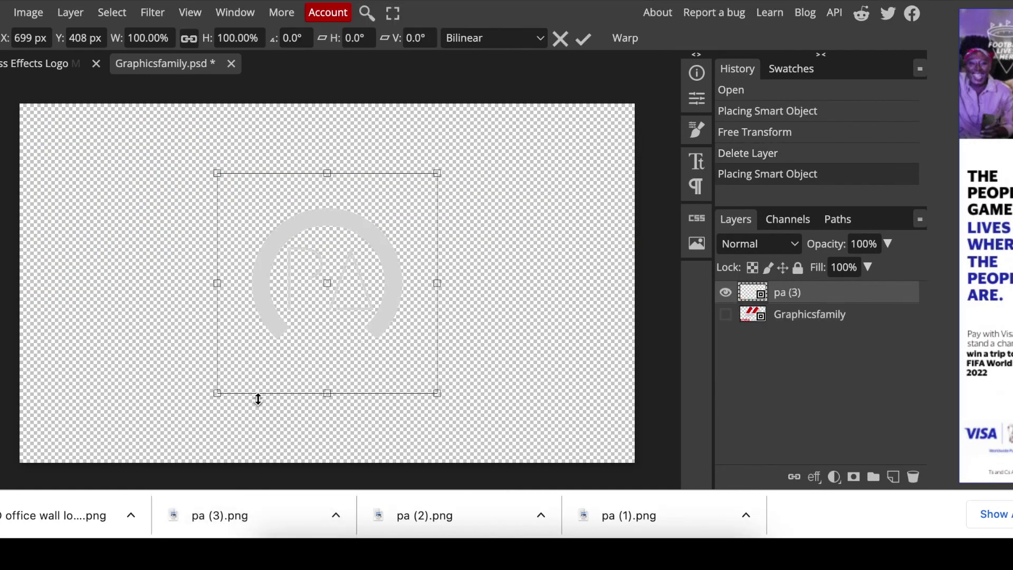
{"action": "left_click_drag", "start_coordinate": [424, 364], "coordinate": [305, 283]}
{"action": "left_click_drag", "start_coordinate": [321, 317], "coordinate": [543, 537]}
{"action": "left_click_drag", "start_coordinate": [510, 400], "coordinate": [519, 377]}
{"action": "left_click", "coordinate": [0, 14]}
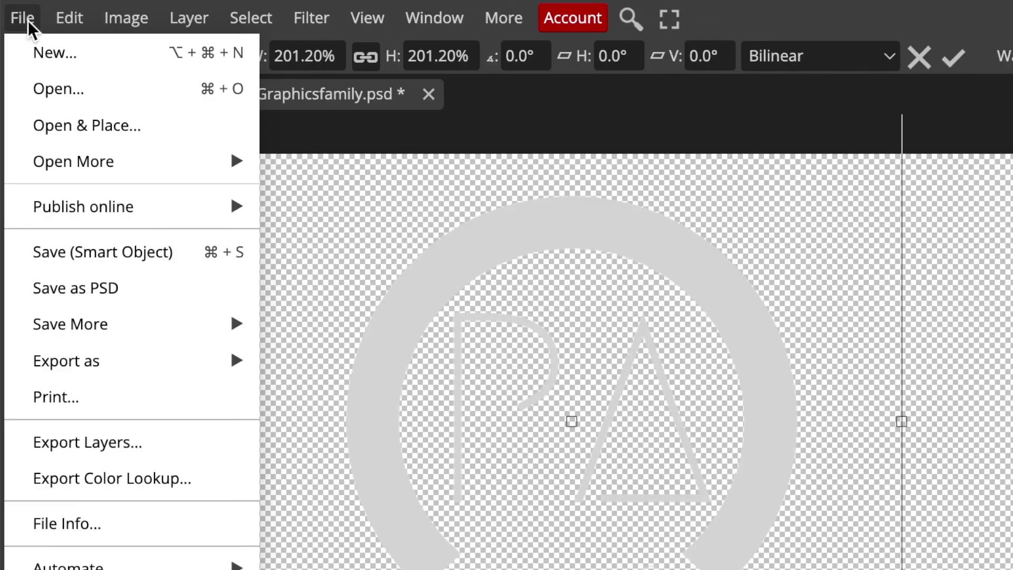
{"action": "left_click", "coordinate": [98, 248]}
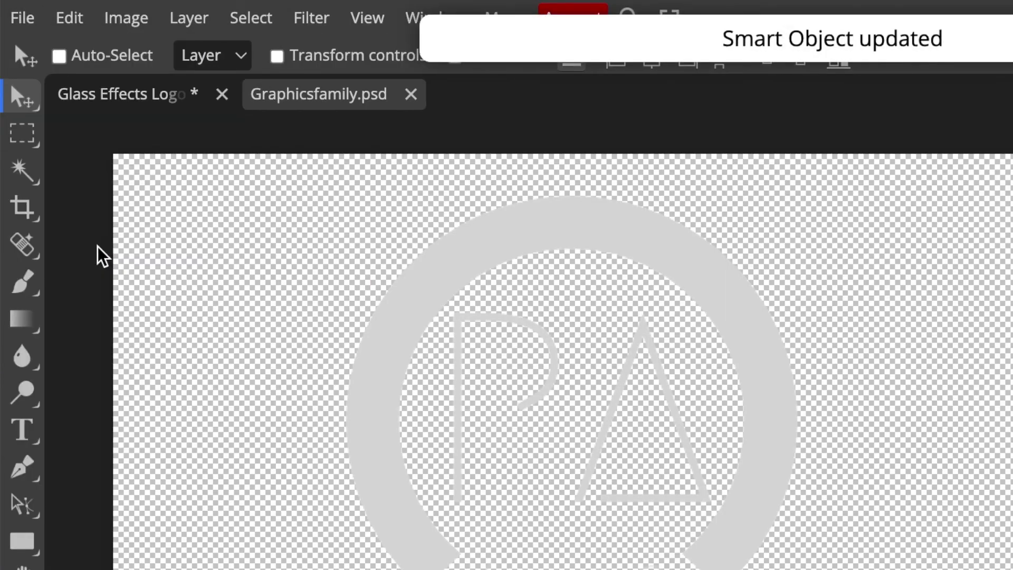
{"action": "left_click", "coordinate": [107, 98]}
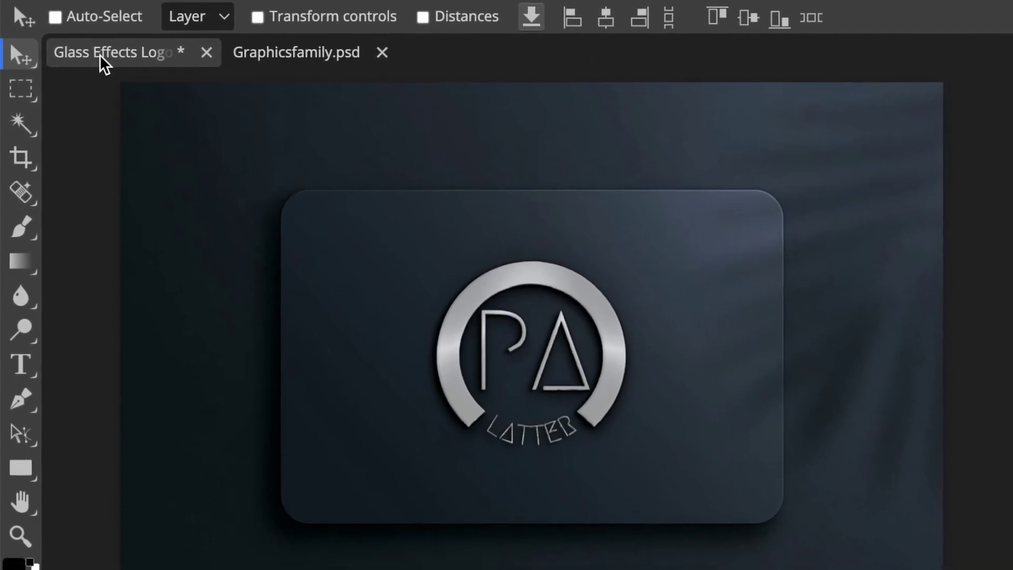
Step: Export the finished glass-card mockup as a PNG
{"action": "left_click", "coordinate": [19, 1]}
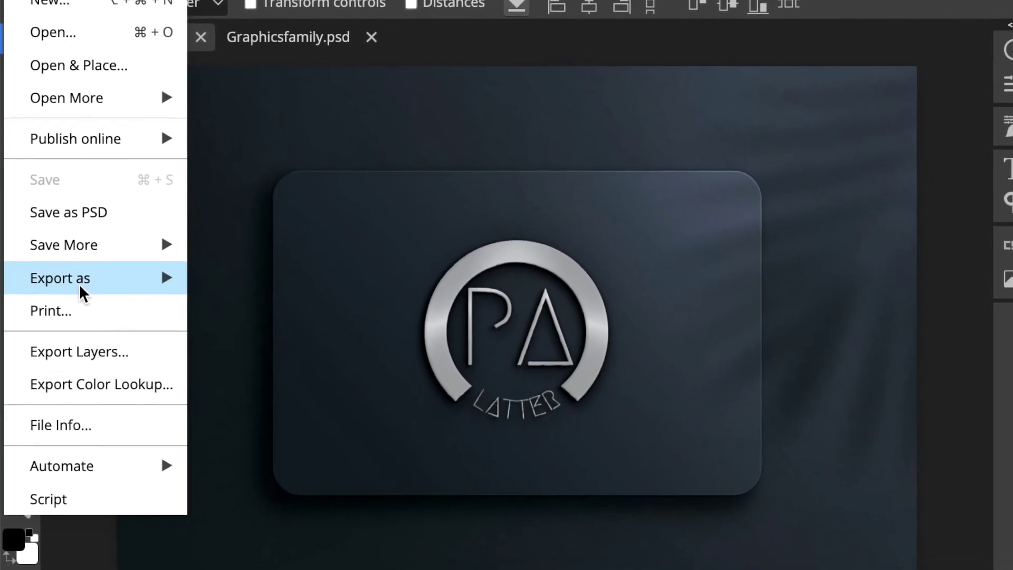
{"action": "mouse_move", "coordinate": [81, 293]}
{"action": "left_click", "coordinate": [218, 269]}
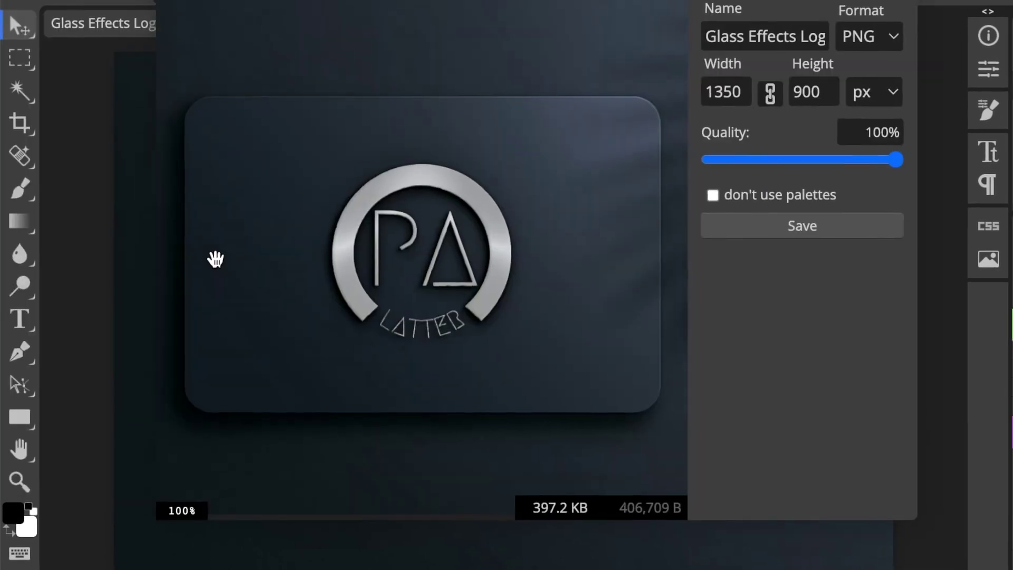
{"action": "left_click", "coordinate": [775, 224]}
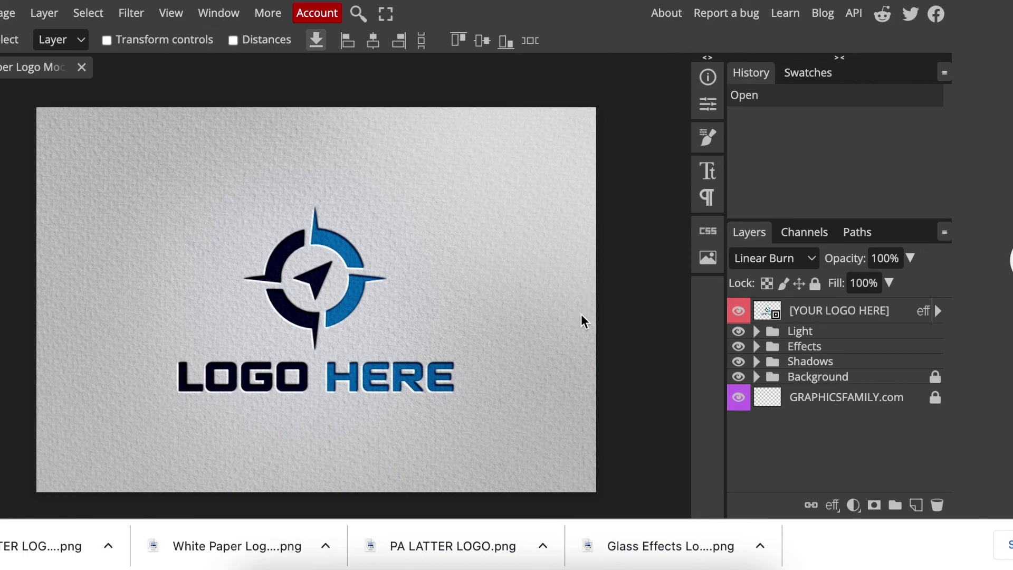
Step: Swap the LOGO HERE artwork for PA LATTER LOGO.png, enlarged and centred, and save it back
{"action": "double_click", "coordinate": [767, 310]}
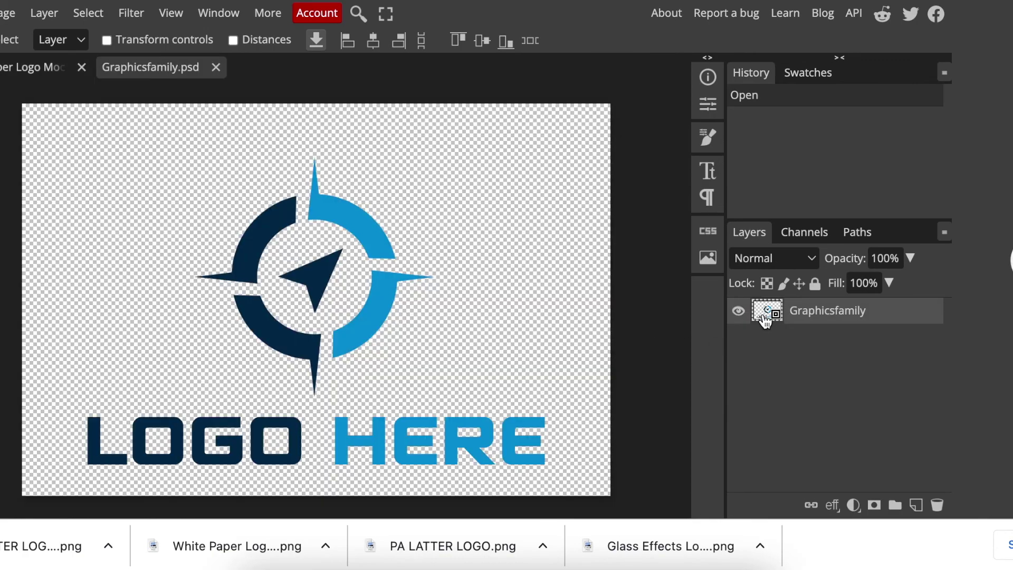
{"action": "left_click", "coordinate": [738, 312]}
{"action": "left_click_drag", "start_coordinate": [63, 545], "coordinate": [207, 425]}
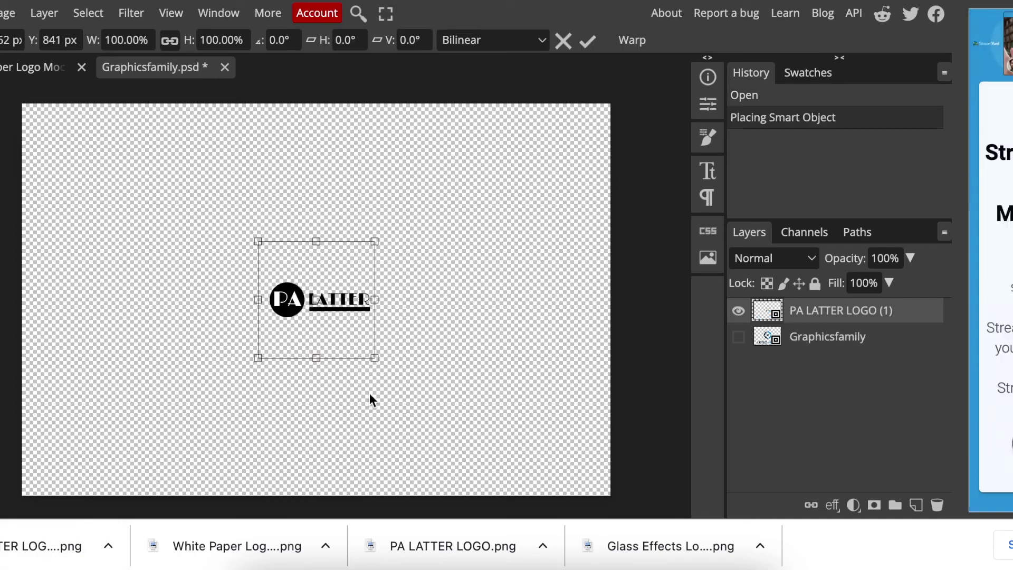
{"action": "left_click_drag", "start_coordinate": [378, 362], "coordinate": [633, 546]}
{"action": "left_click_drag", "start_coordinate": [567, 491], "coordinate": [413, 332]}
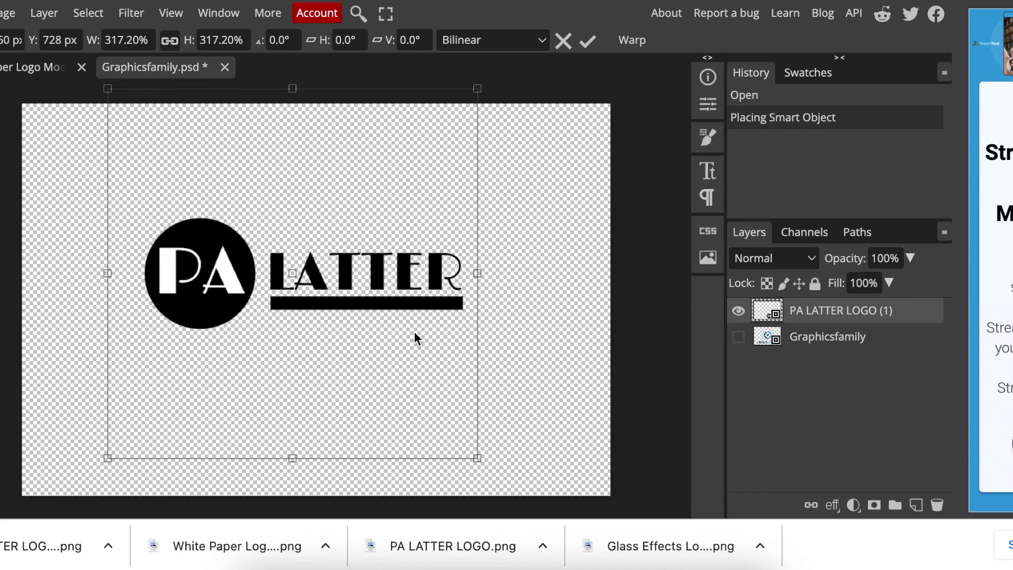
{"action": "left_click_drag", "start_coordinate": [490, 468], "coordinate": [406, 396]}
{"action": "left_click", "coordinate": [16, 12]}
{"action": "left_click", "coordinate": [67, 181]}
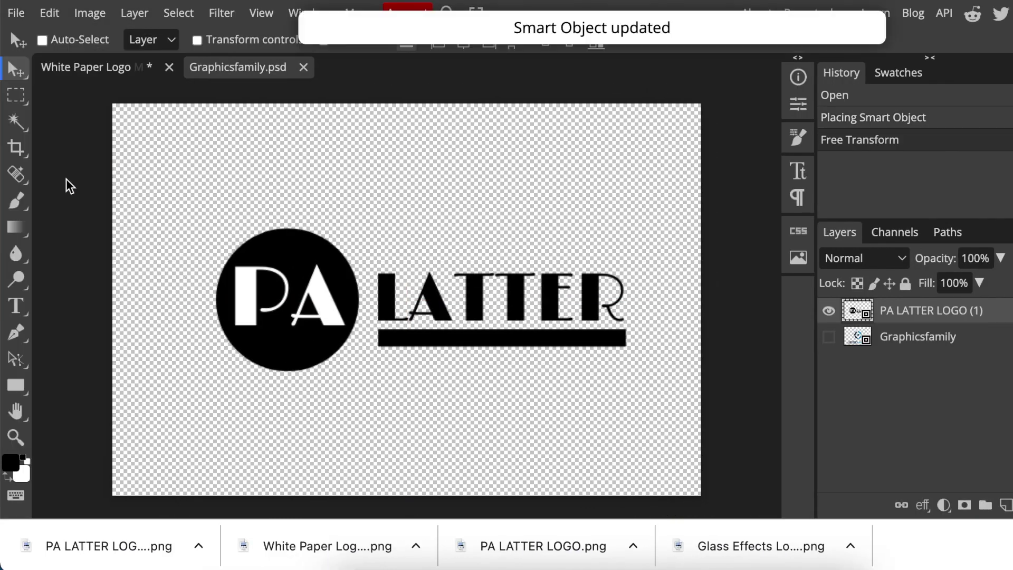
{"action": "left_click", "coordinate": [100, 74]}
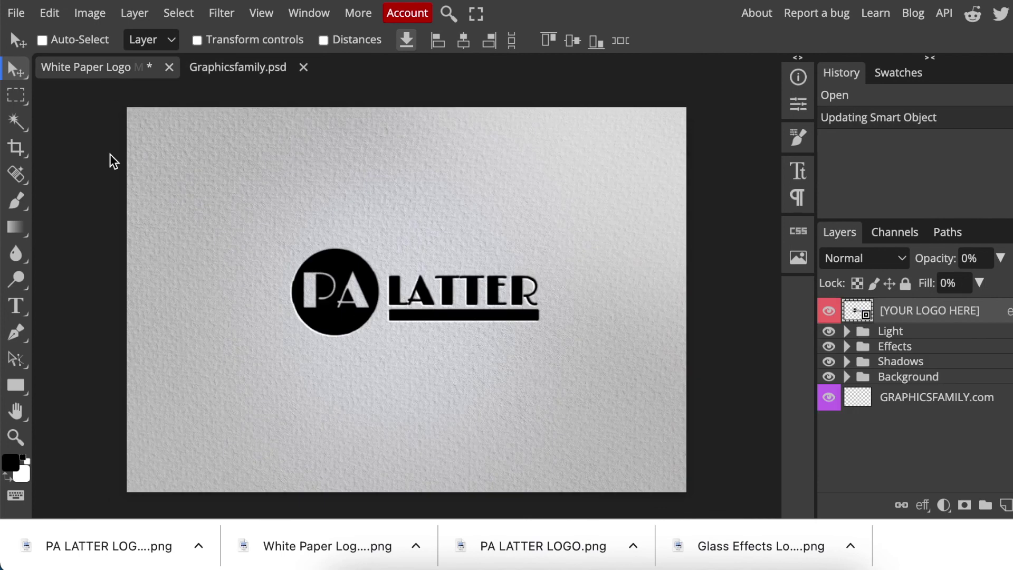
Step: Export the white-paper mockup as a PNG and dismiss the ad notice
{"action": "left_click", "coordinate": [16, 13]}
{"action": "mouse_move", "coordinate": [79, 256]}
{"action": "left_click", "coordinate": [169, 259]}
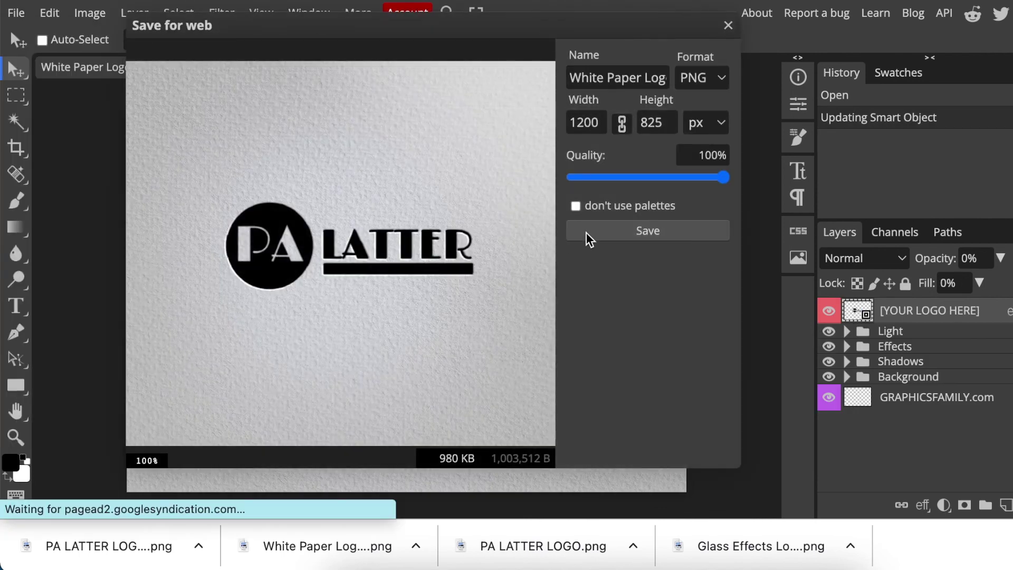
{"action": "left_click", "coordinate": [586, 236]}
{"action": "left_click", "coordinate": [519, 139]}
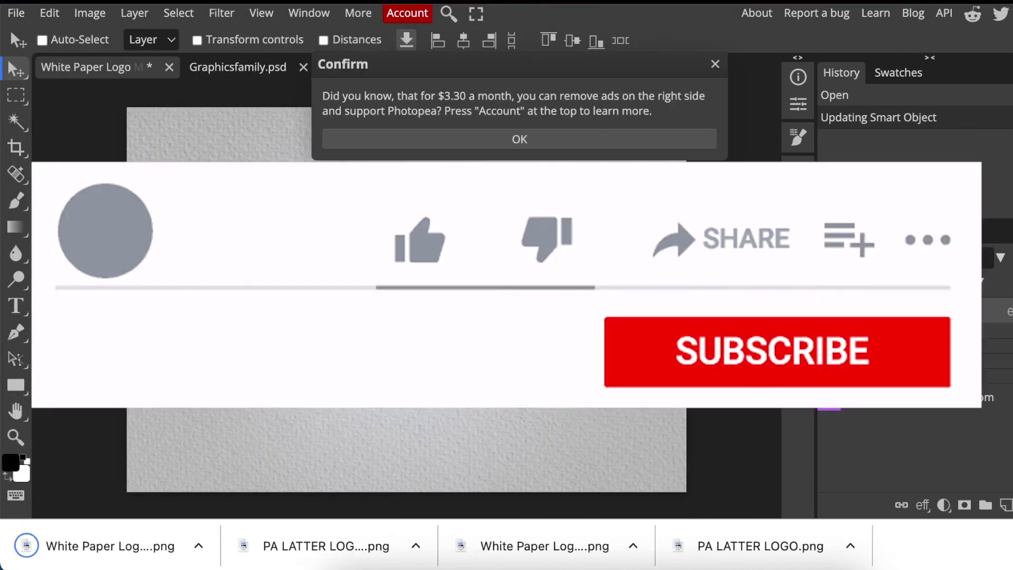
Step: Close the two remaining ad-removal Confirm notices with OK
{"action": "left_click", "coordinate": [549, 139]}
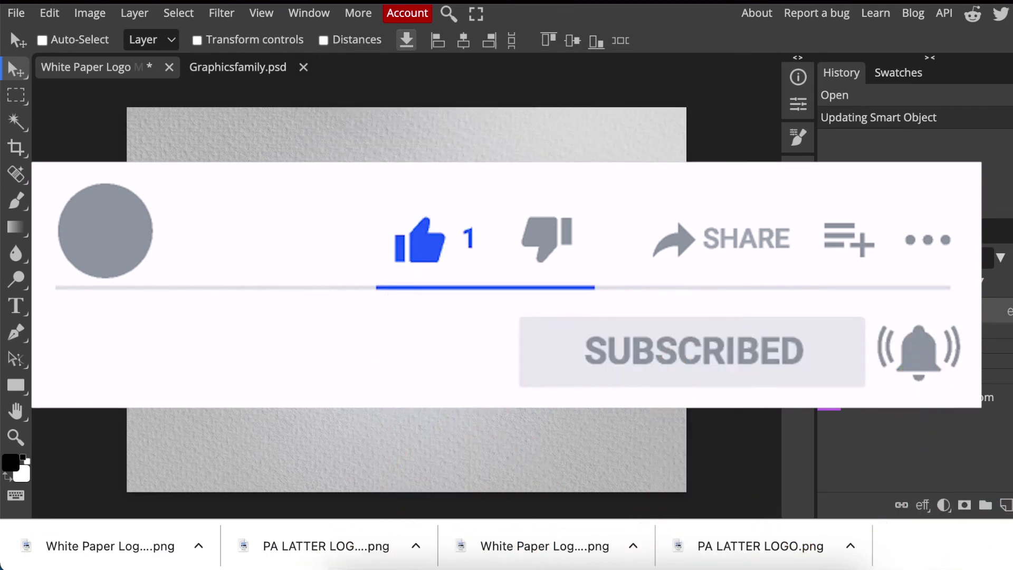
{"action": "left_click", "coordinate": [549, 139]}
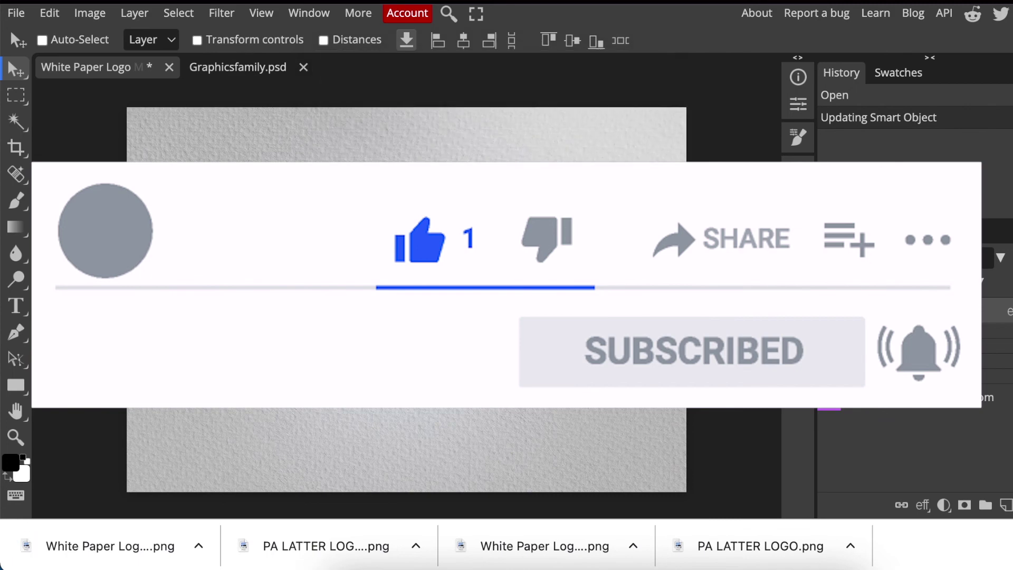